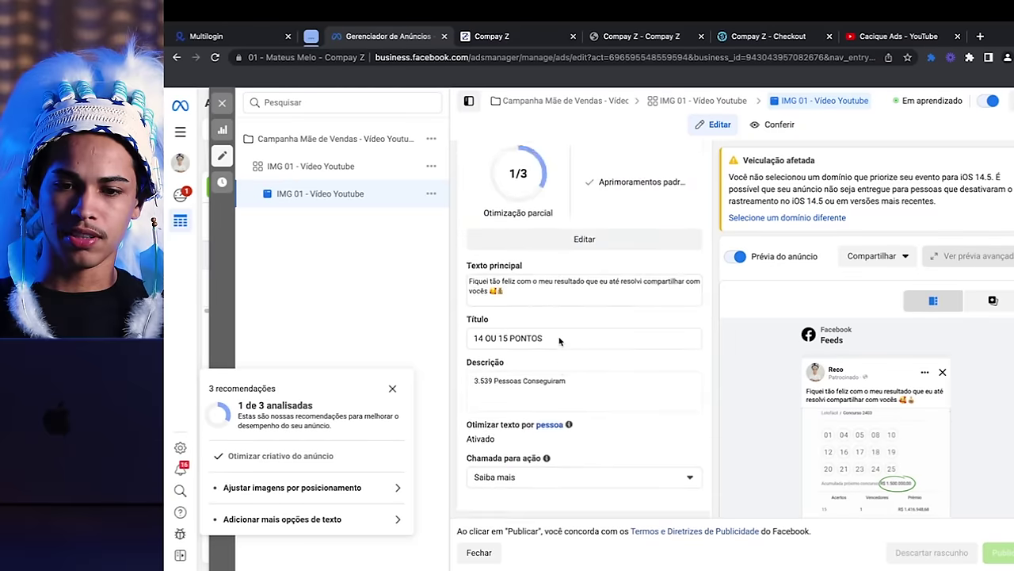
# Review the ad's text, title, description and destination URL, and close the ad editor
pyautogui.scroll(-15, 536, 339)
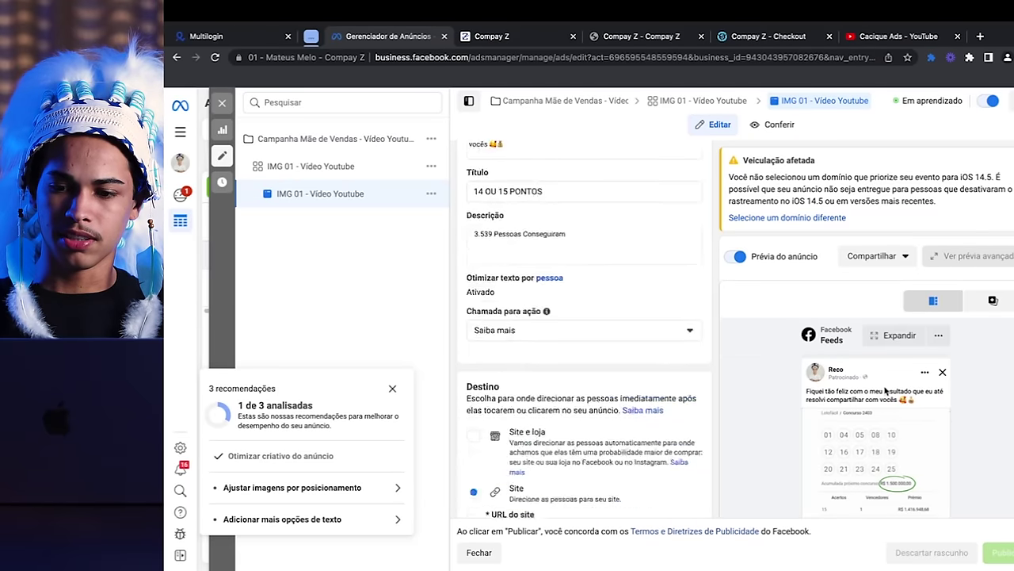
pyautogui.scroll(1, 535, 338)
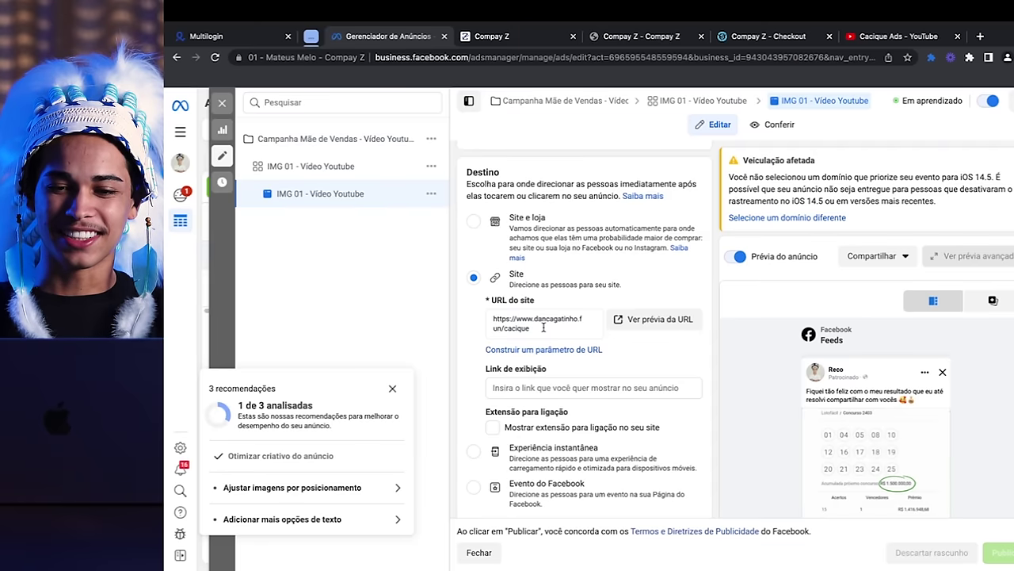
pyautogui.scroll(-1, 548, 328)
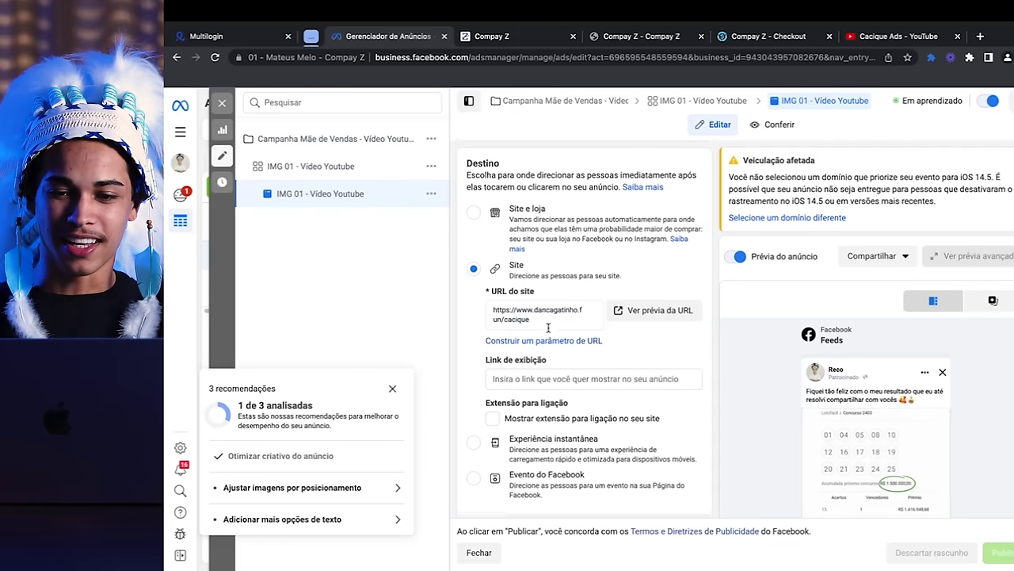
pyautogui.scroll(1, 547, 329)
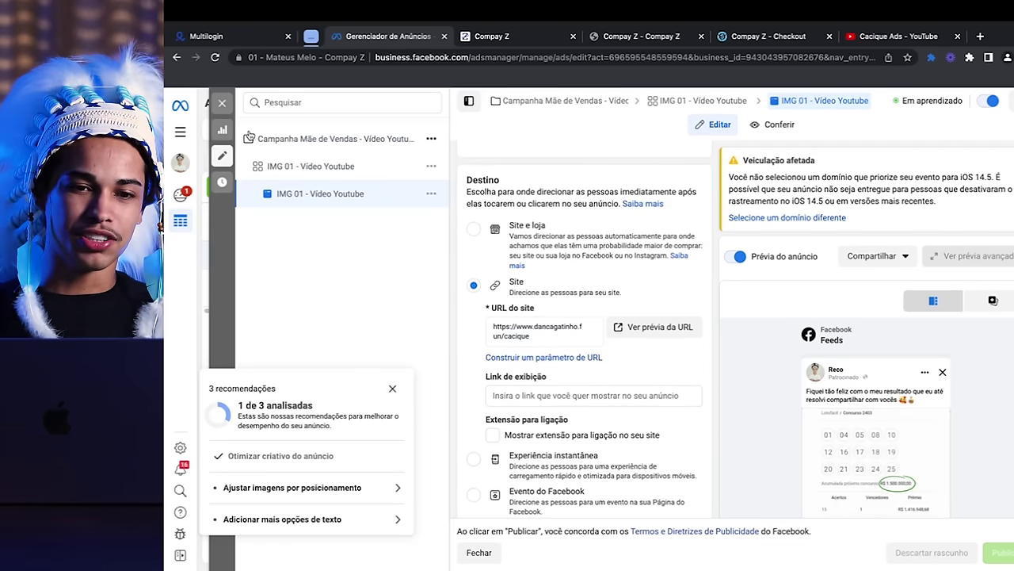
pyautogui.click(221, 103)
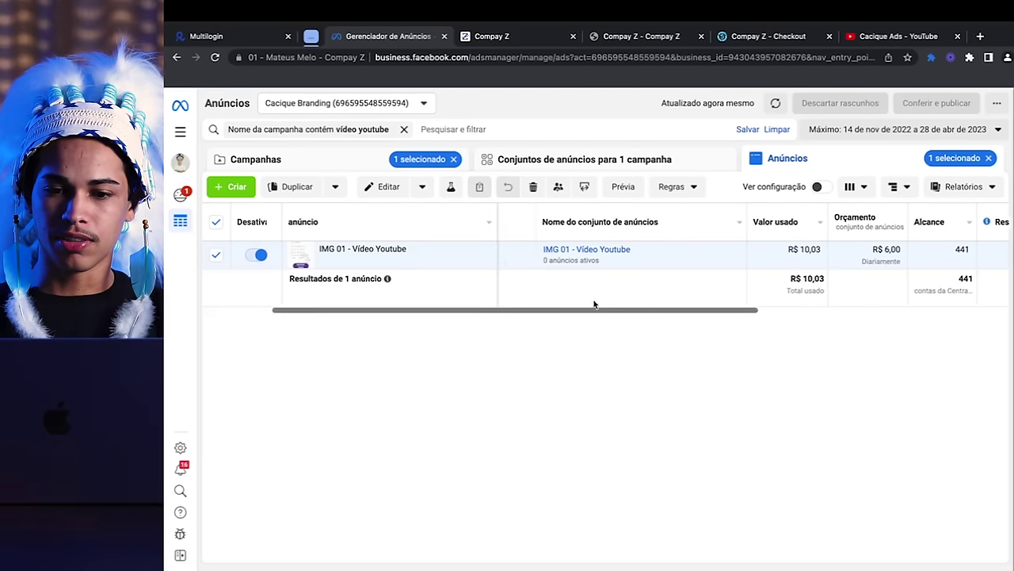
# Review the metrics at ad set and campaign level, including link clicks, and clear the campaign selection
pyautogui.click(575, 160)
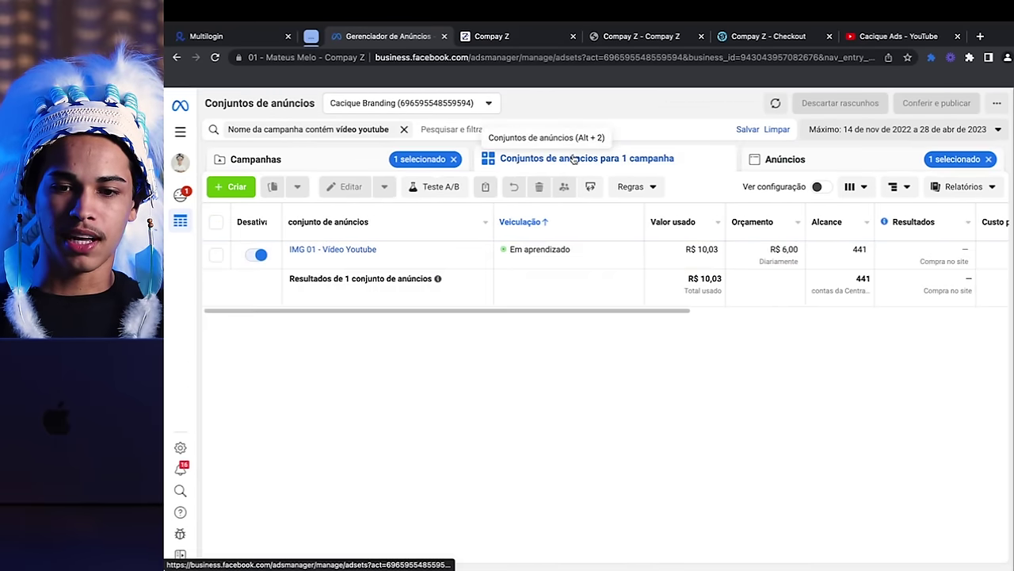
pyautogui.click(256, 158)
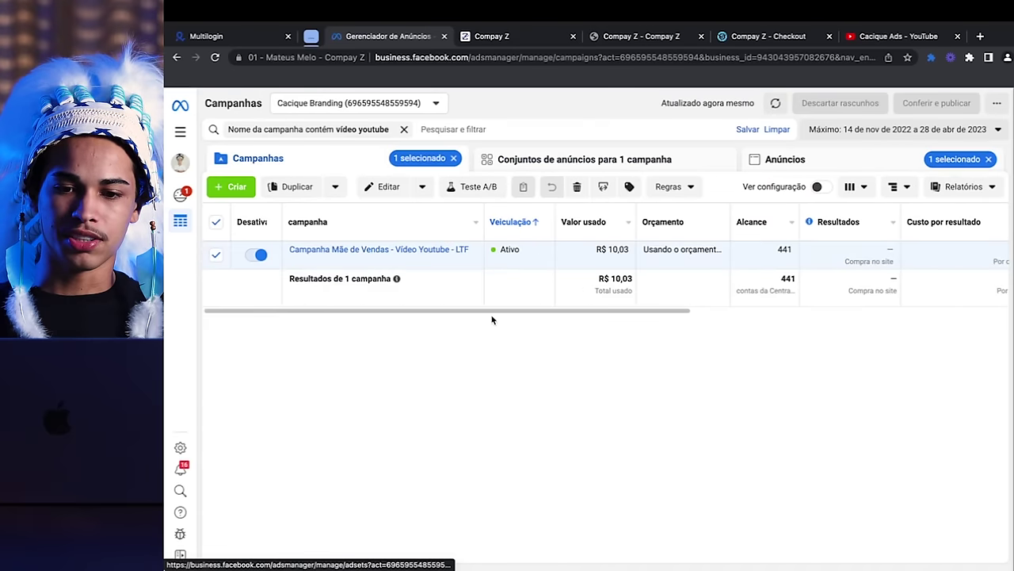
pyautogui.moveTo(494, 313); pyautogui.dragTo(674, 313)
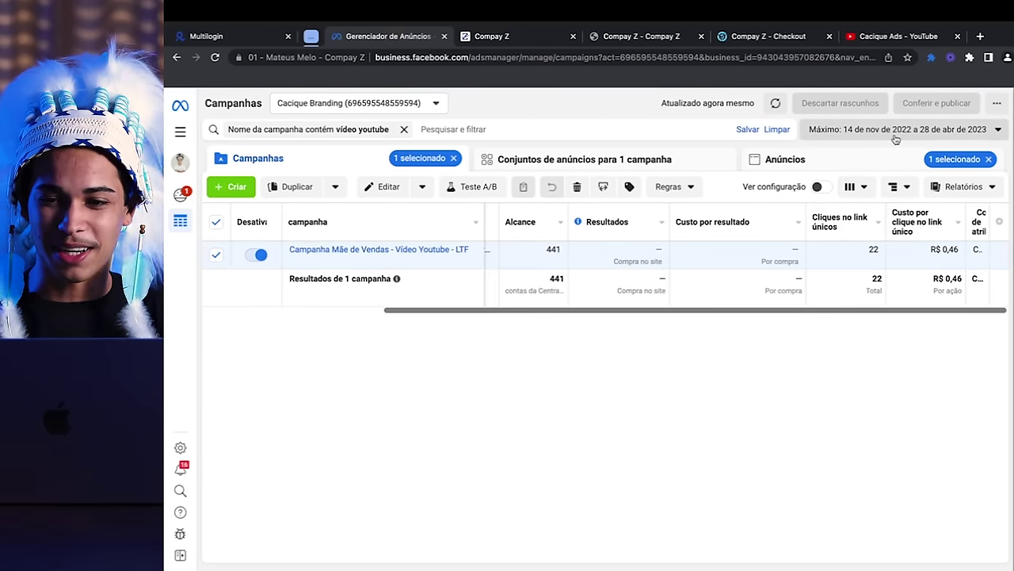
pyautogui.click(454, 158)
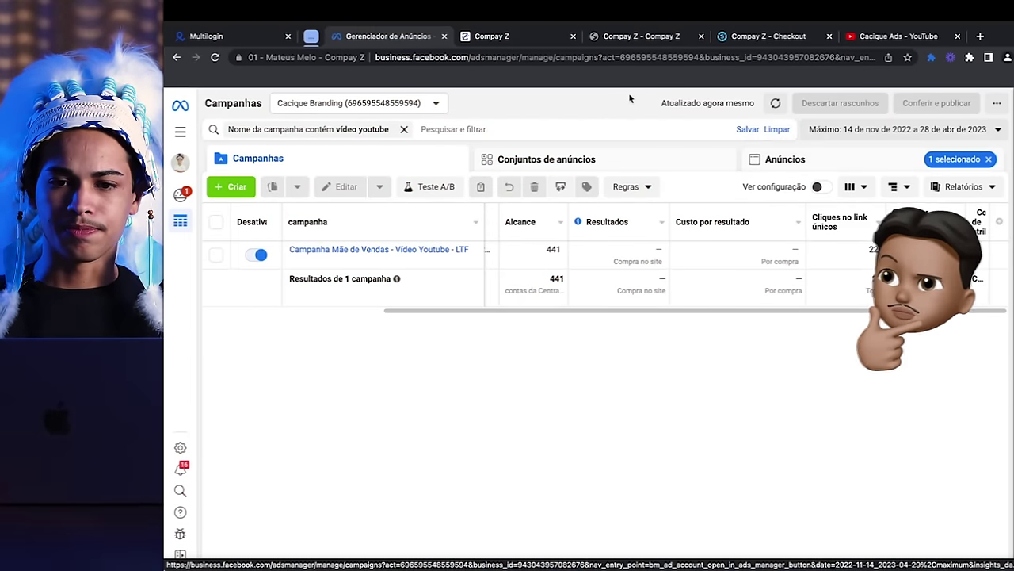
# Switch to the Compay Z website and look through its home page down to the introduction video
pyautogui.click(609, 37)
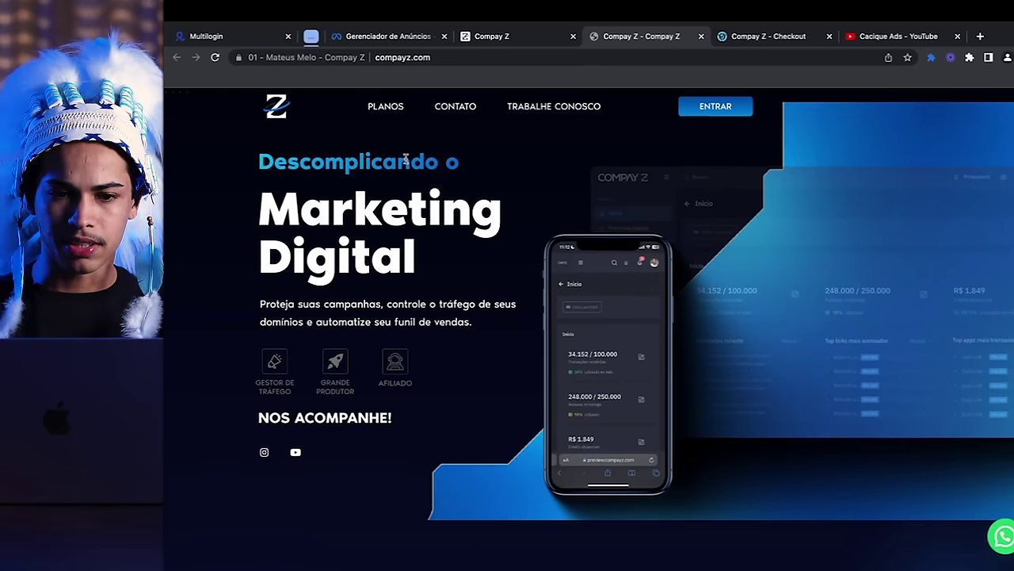
pyautogui.scroll(-1, 348, 165)
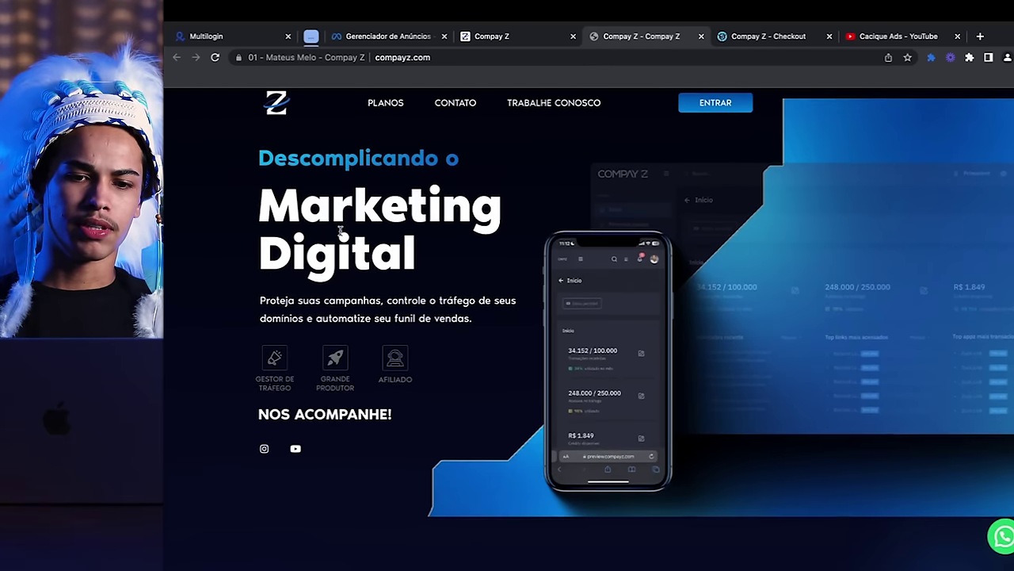
pyautogui.scroll(-1, 341, 230)
pyautogui.scroll(-4, 340, 230)
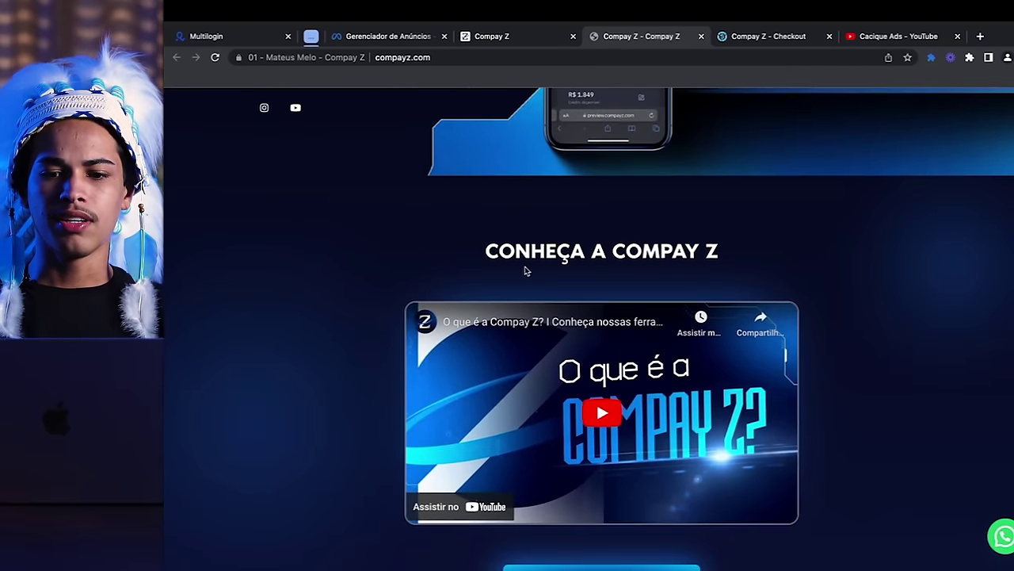
pyautogui.scroll(5, 524, 271)
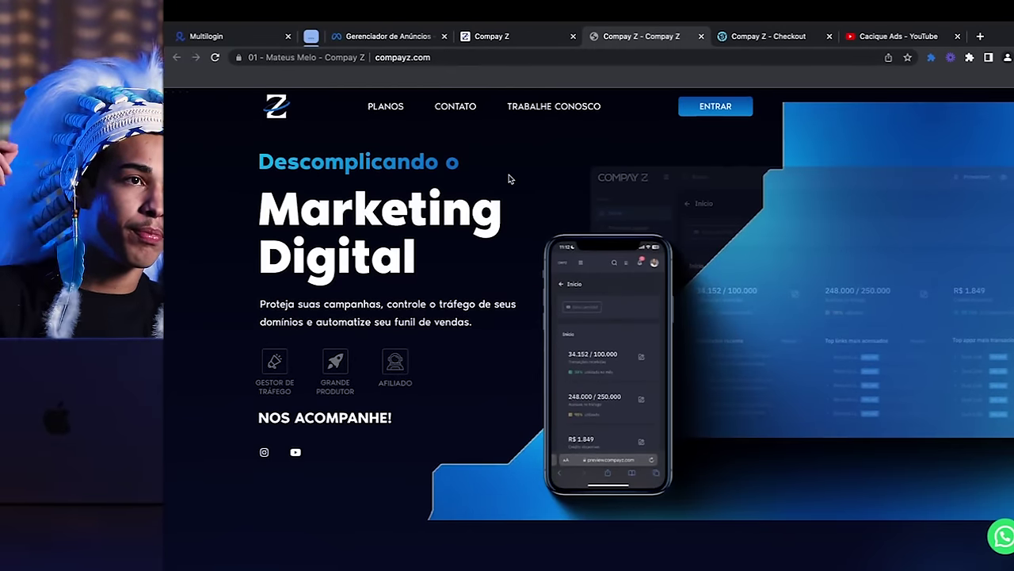
# Switch to the Compay Z app and start the first steps for Zuck Link with advanced segmentation
pyautogui.click(541, 42)
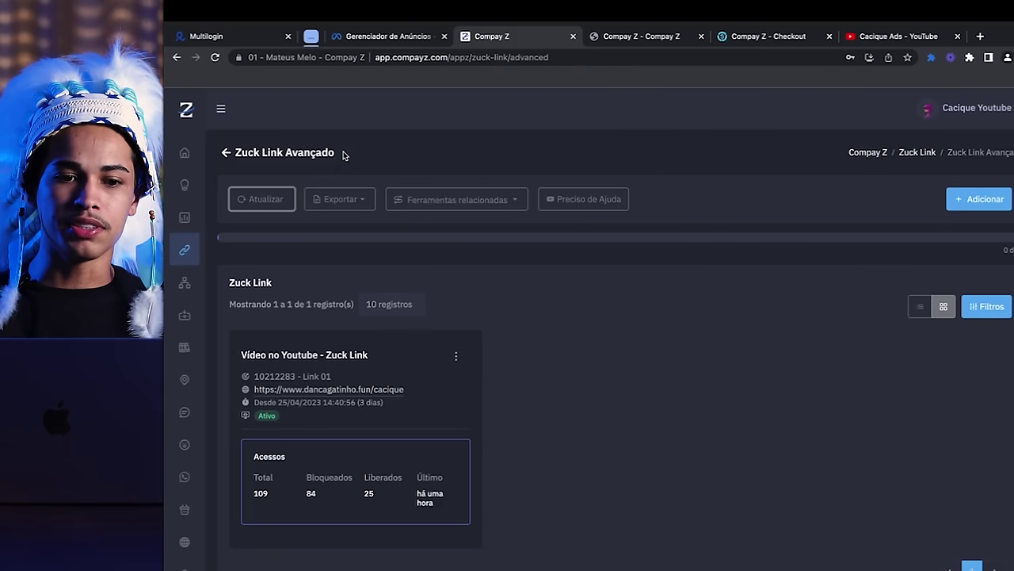
pyautogui.click(204, 186)
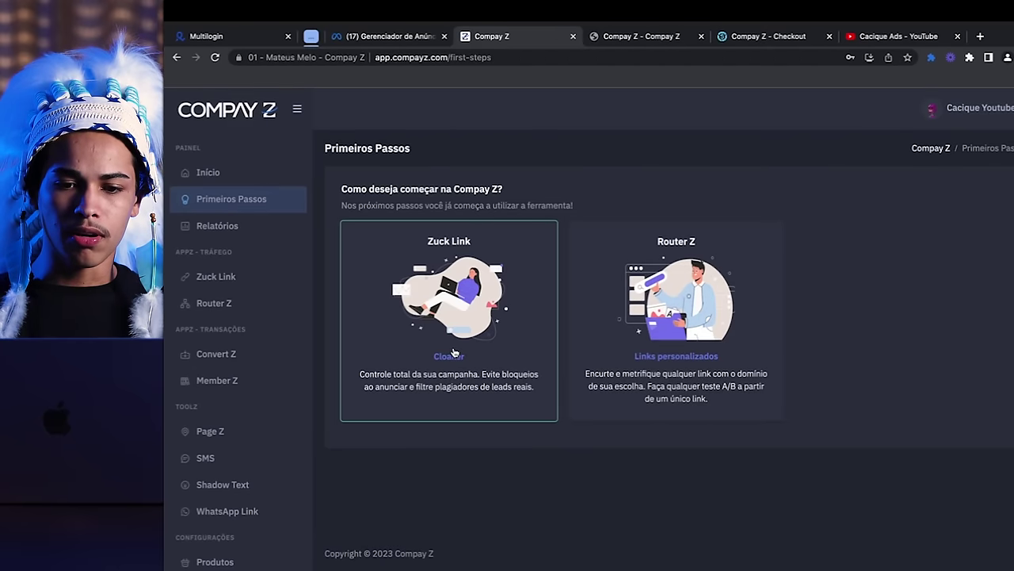
pyautogui.click(455, 352)
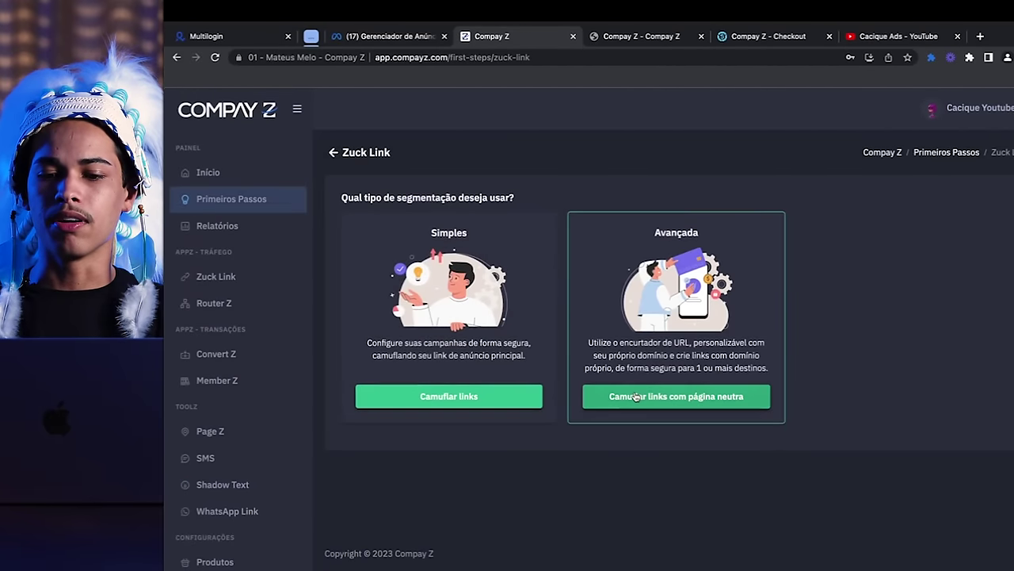
pyautogui.click(667, 397)
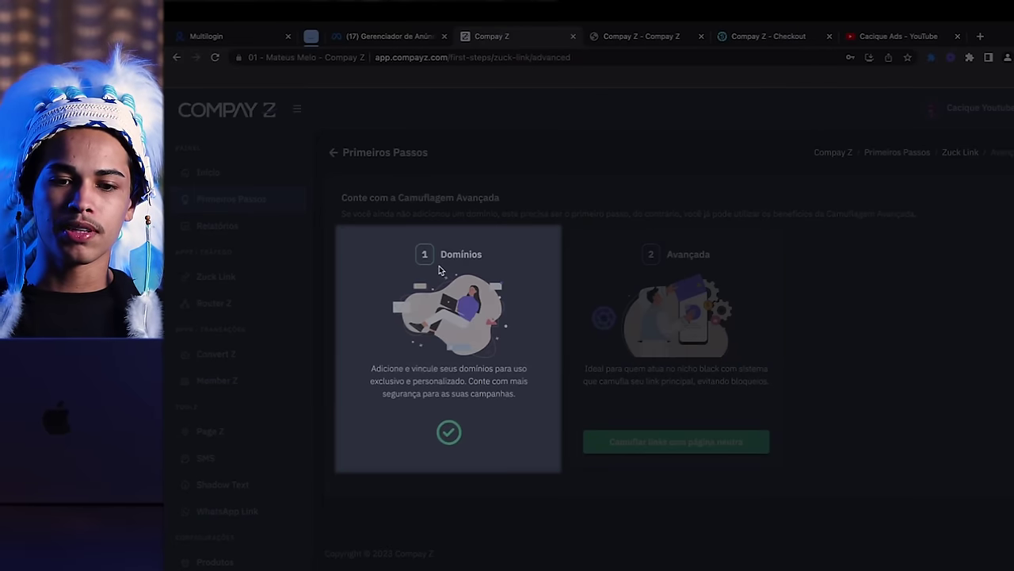
# Open the domain setup steps and view the tutorials on buying a domain and pointing it to Cloudflare
pyautogui.click(440, 269)
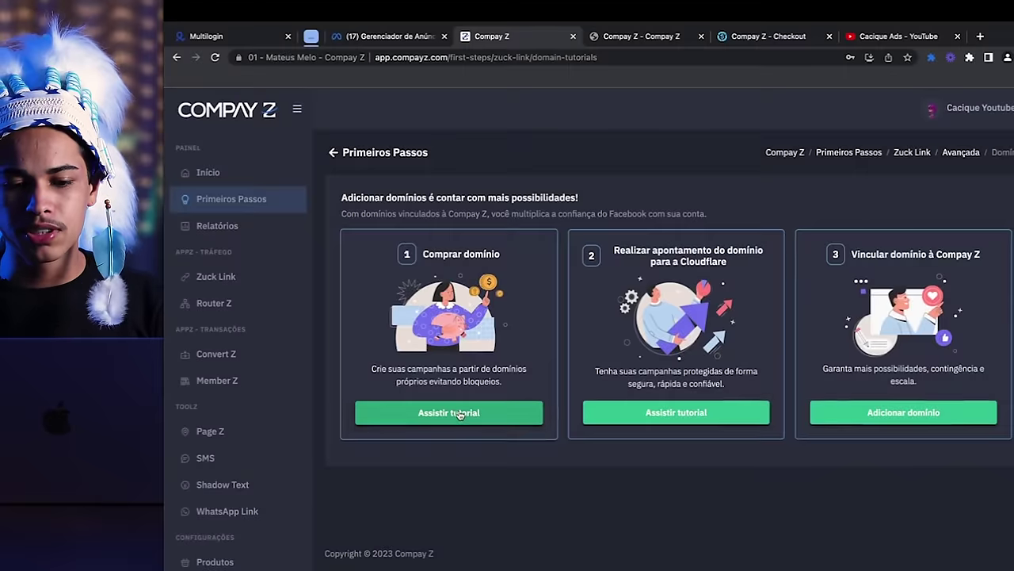
pyautogui.click(458, 413)
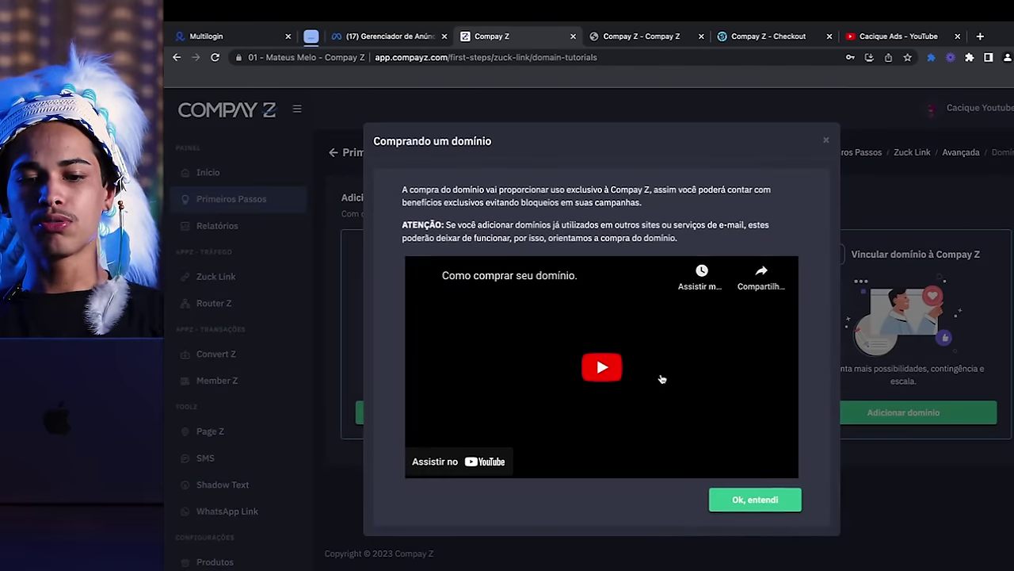
pyautogui.click(585, 394)
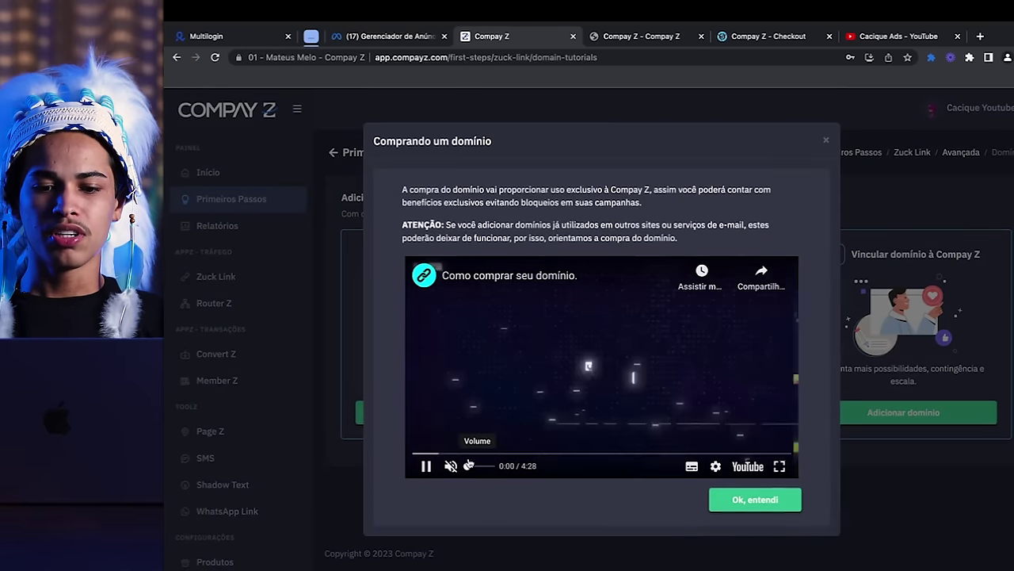
pyautogui.click(751, 502)
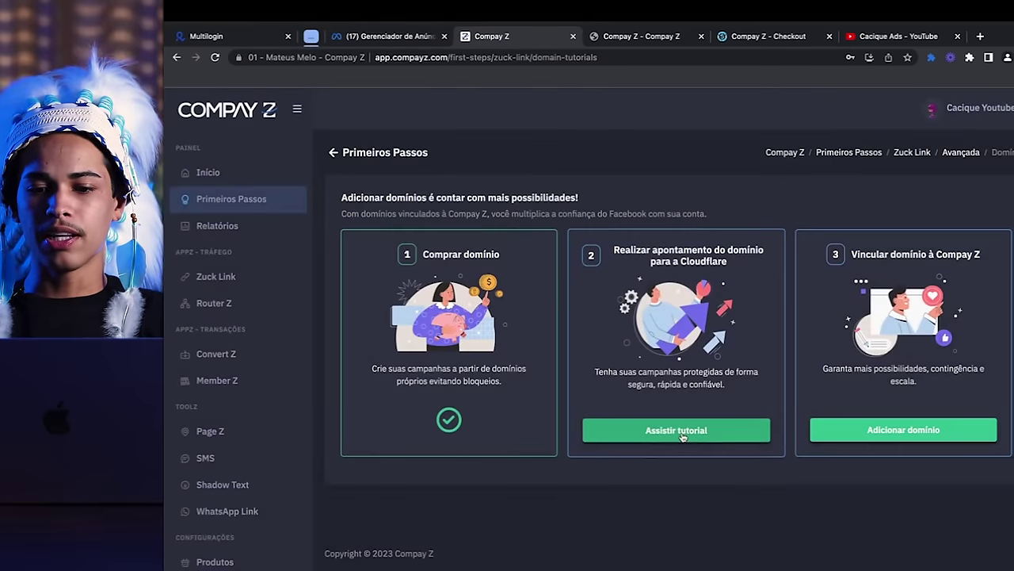
pyautogui.click(681, 432)
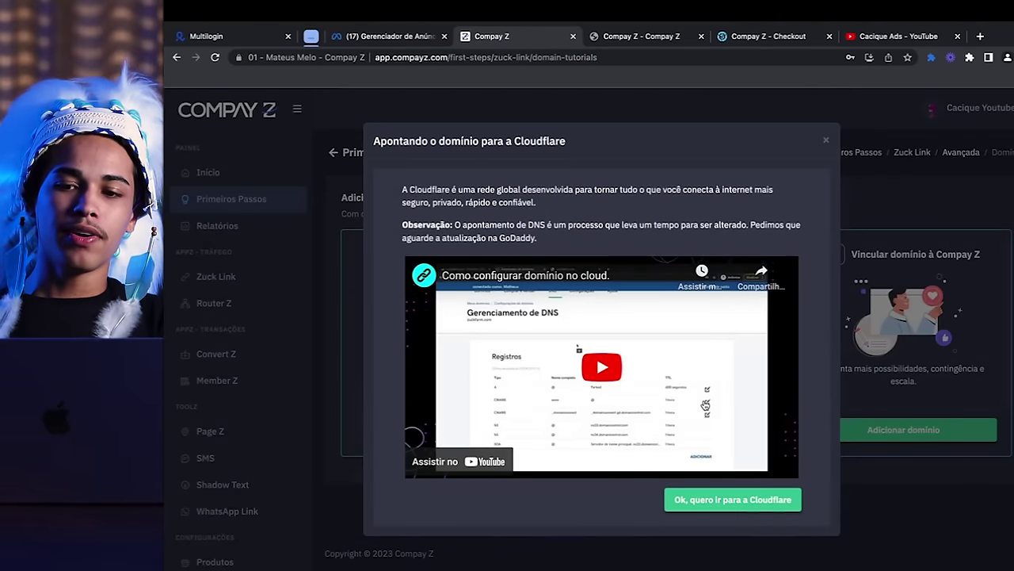
pyautogui.click(827, 141)
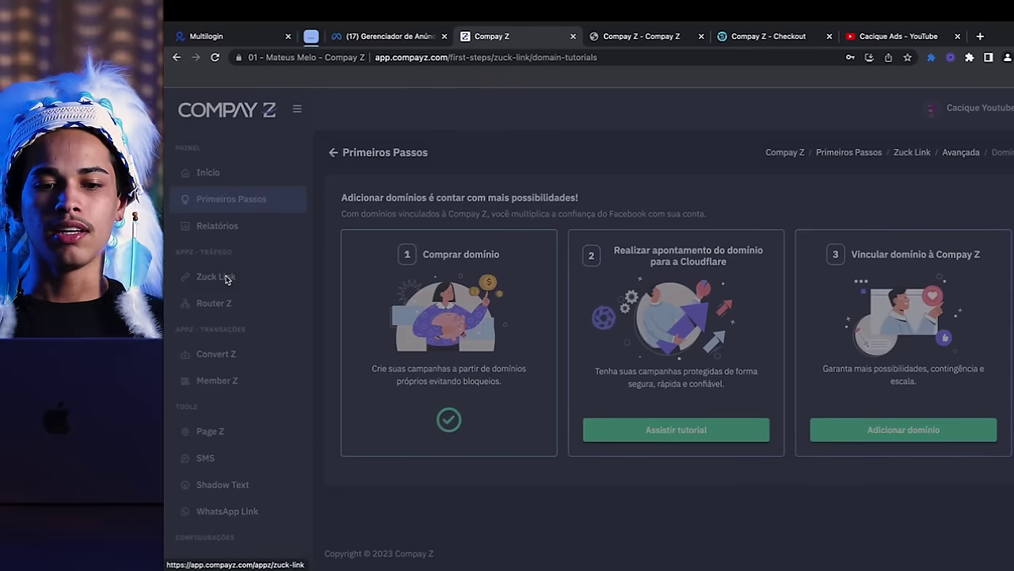
# Open the access statistics of the "Vídeo no Youtube - Zuck Link" entry in Zuck Link Avançado
pyautogui.click(227, 278)
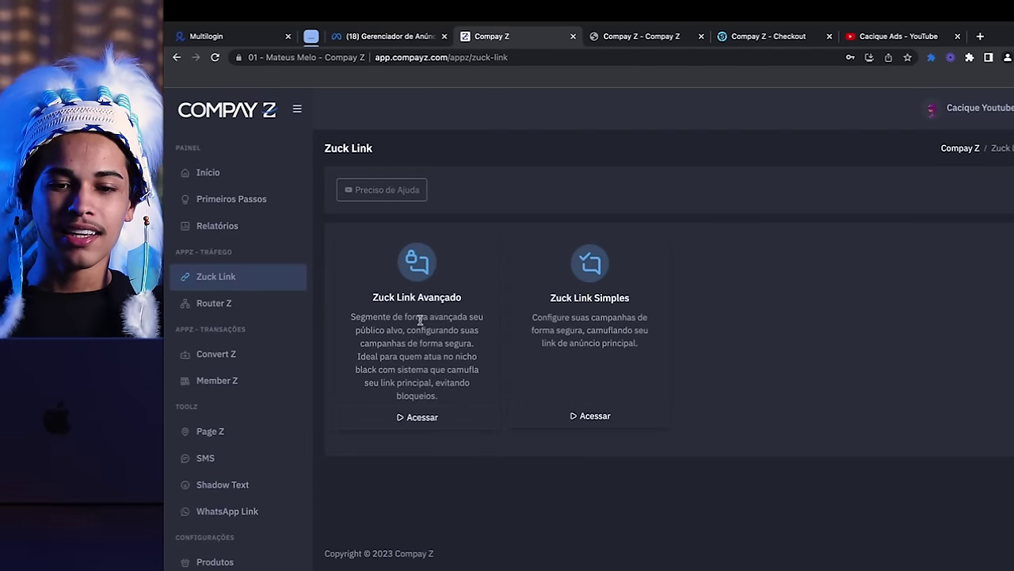
pyautogui.click(435, 418)
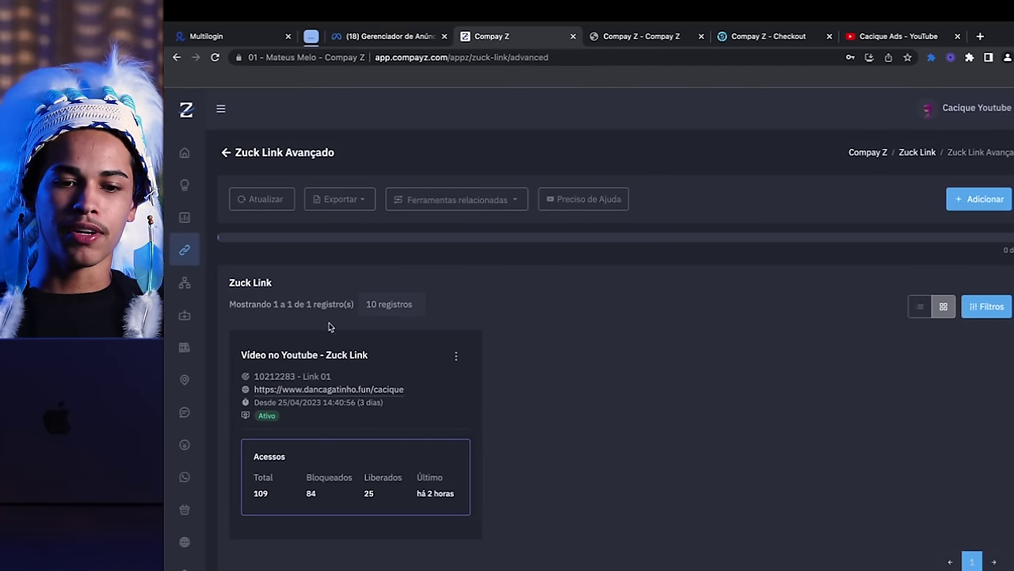
pyautogui.scroll(-1, 308, 354)
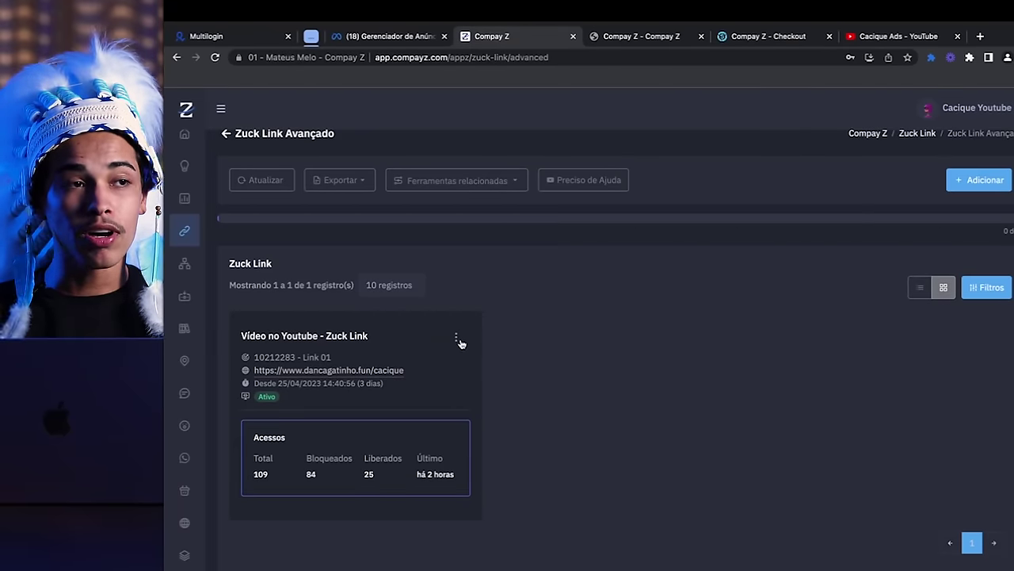
pyautogui.click(457, 338)
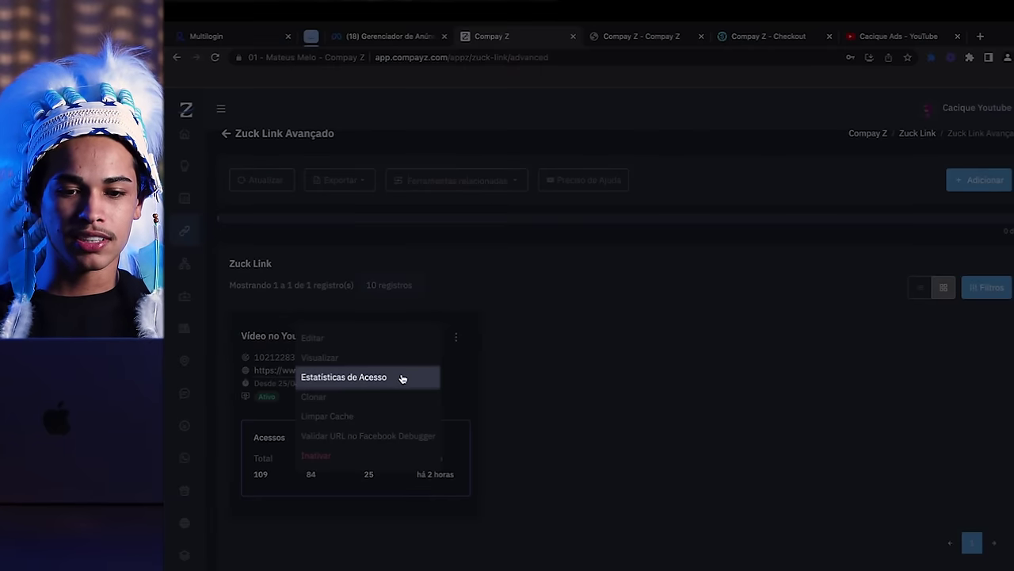
pyautogui.click(402, 377)
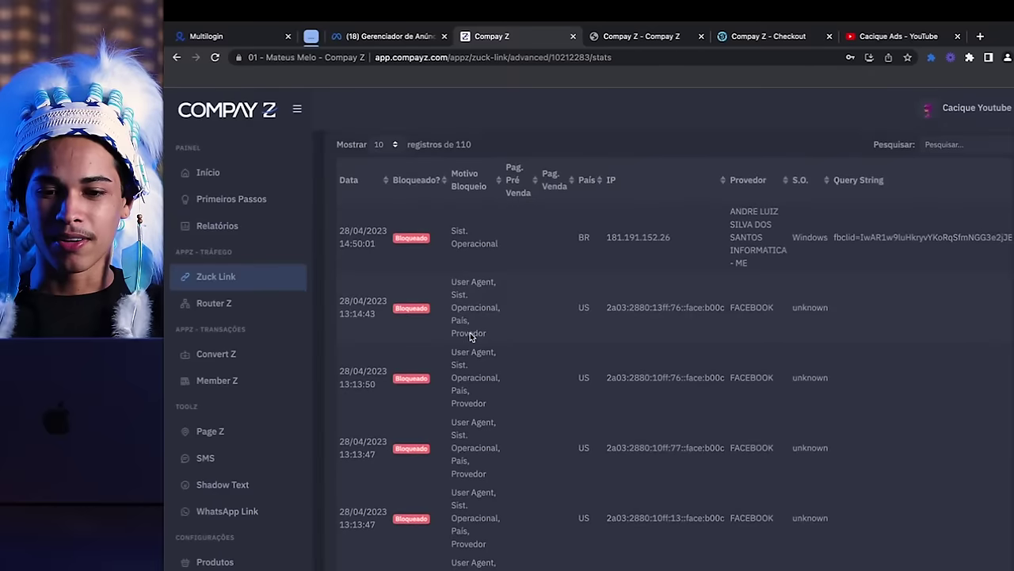
# Set the access statistics table to show 100 records
pyautogui.scroll(-1, 470, 332)
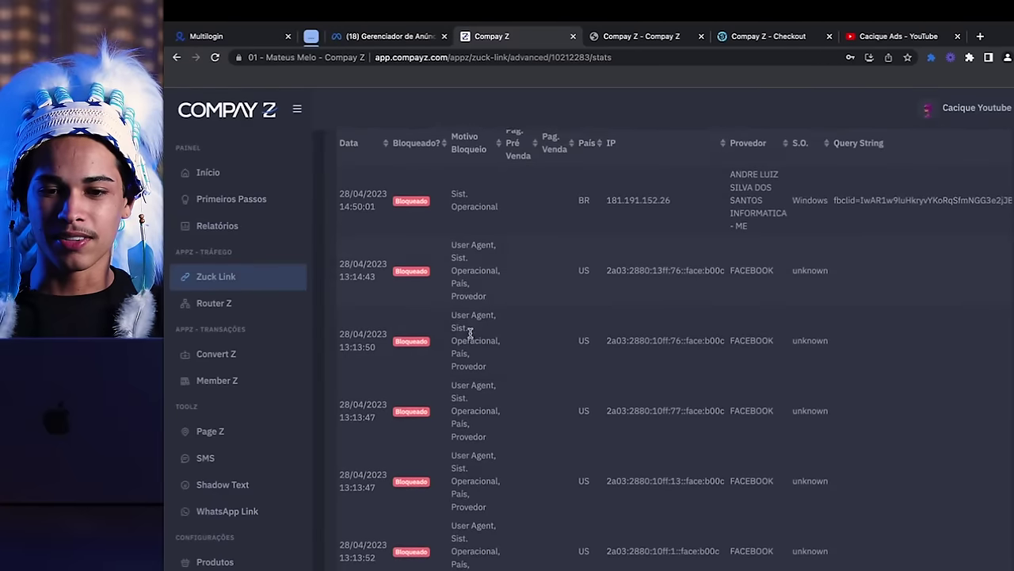
pyautogui.scroll(3, 413, 188)
pyautogui.click(384, 236)
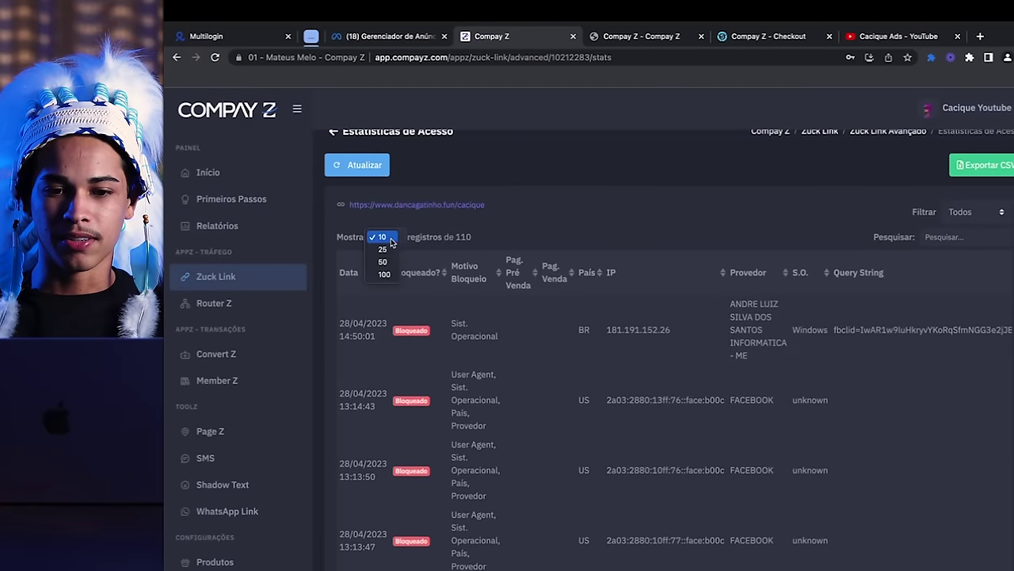
# Filter the access records to Liberados and look through the allowed visits
pyautogui.click(964, 211)
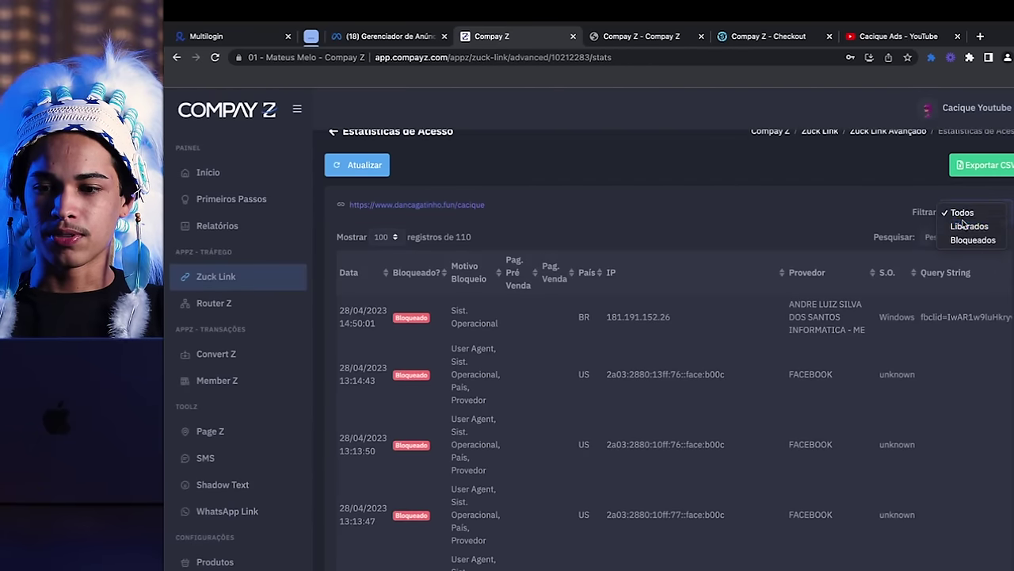
pyautogui.click(963, 226)
pyautogui.scroll(-1, 848, 346)
pyautogui.scroll(-1, 848, 348)
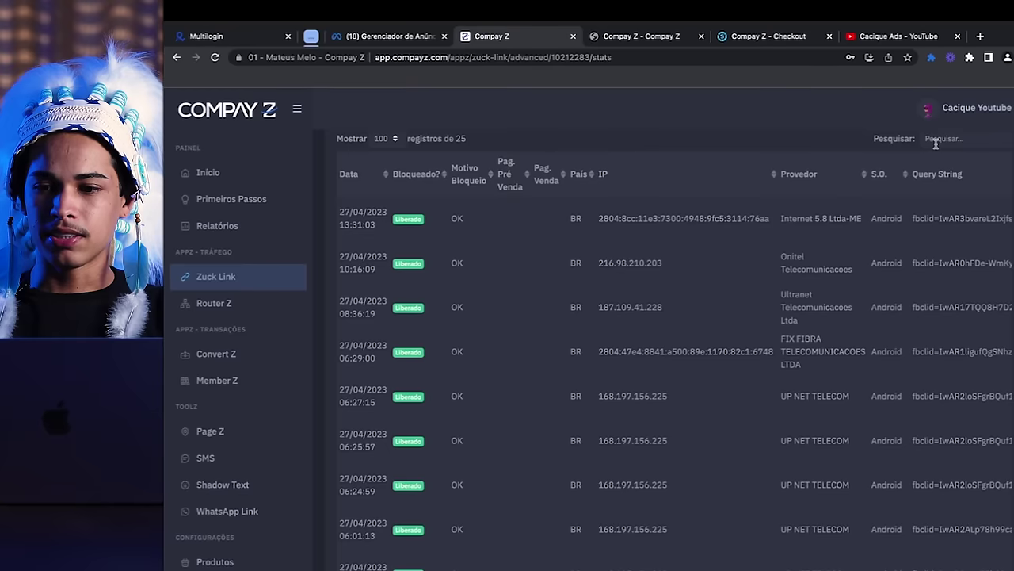
# Filter the access records to Bloqueados and examine the block reasons, countries and providers
pyautogui.scroll(1, 935, 143)
pyautogui.click(963, 169)
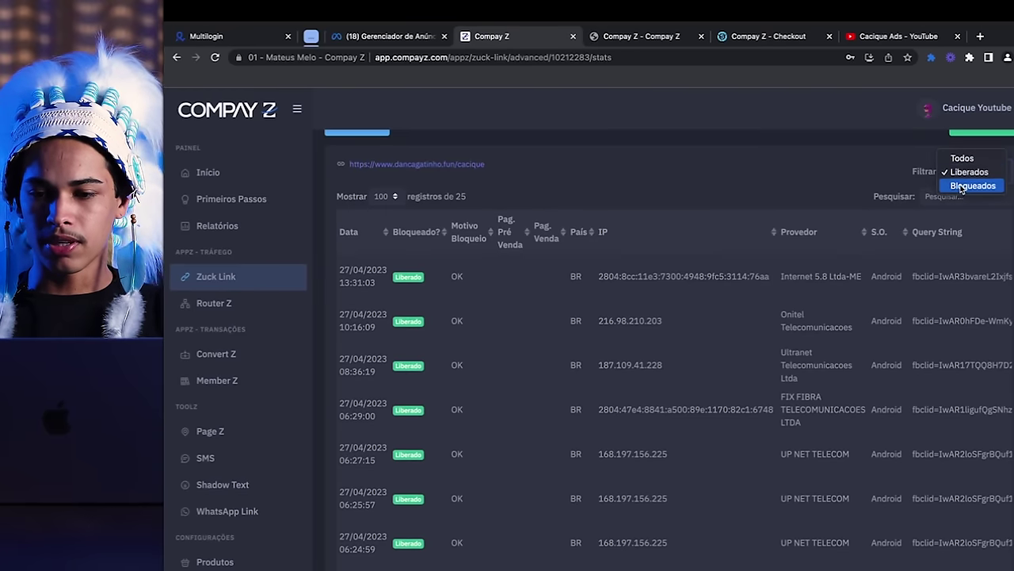
pyautogui.click(961, 186)
pyautogui.scroll(-5, 802, 298)
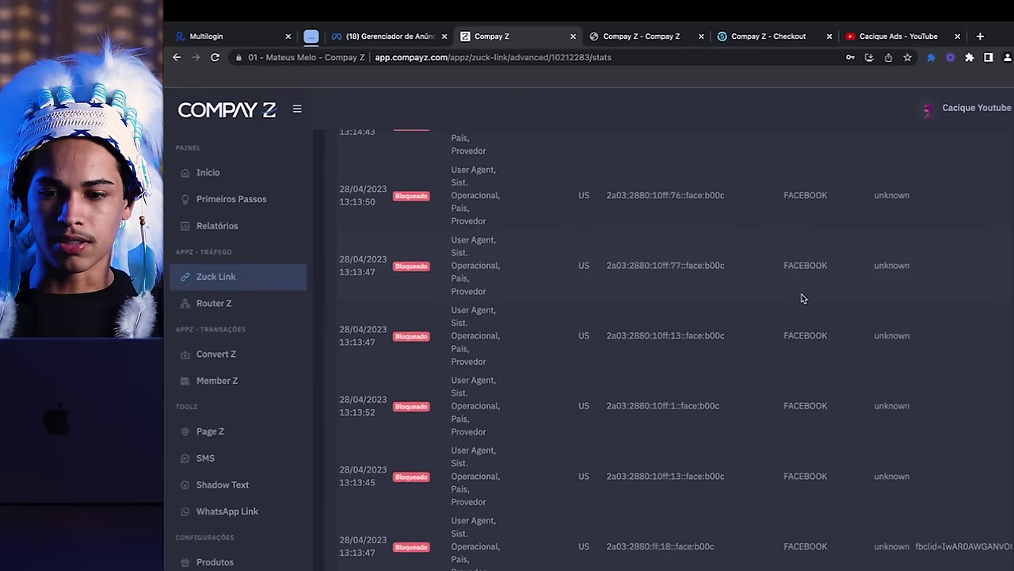
pyautogui.scroll(5, 802, 298)
pyautogui.scroll(-5, 788, 370)
pyautogui.scroll(-10, 788, 370)
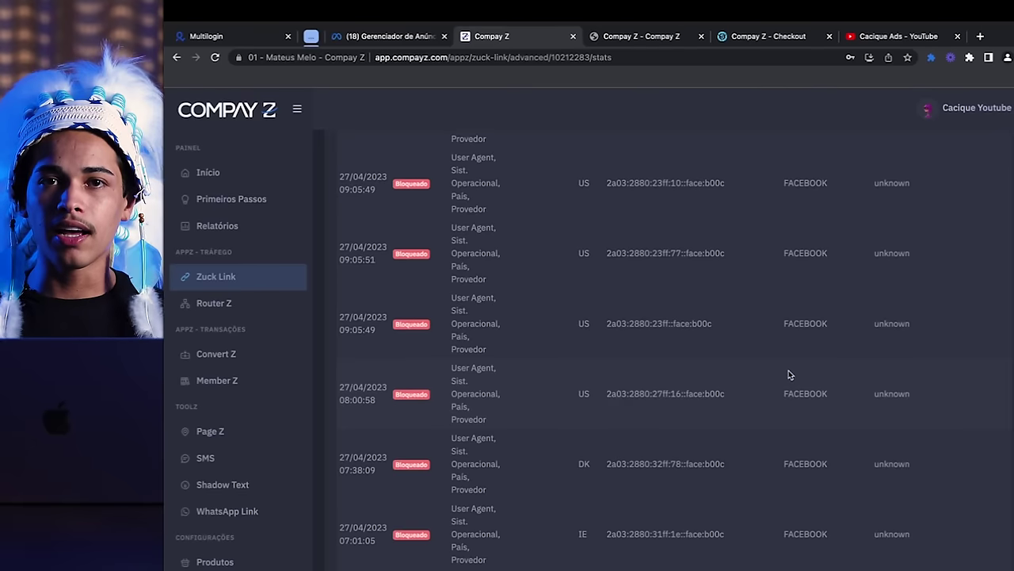
# Leave the access statistics and start creating a new Zuck Link Avançado
pyautogui.scroll(10, 788, 374)
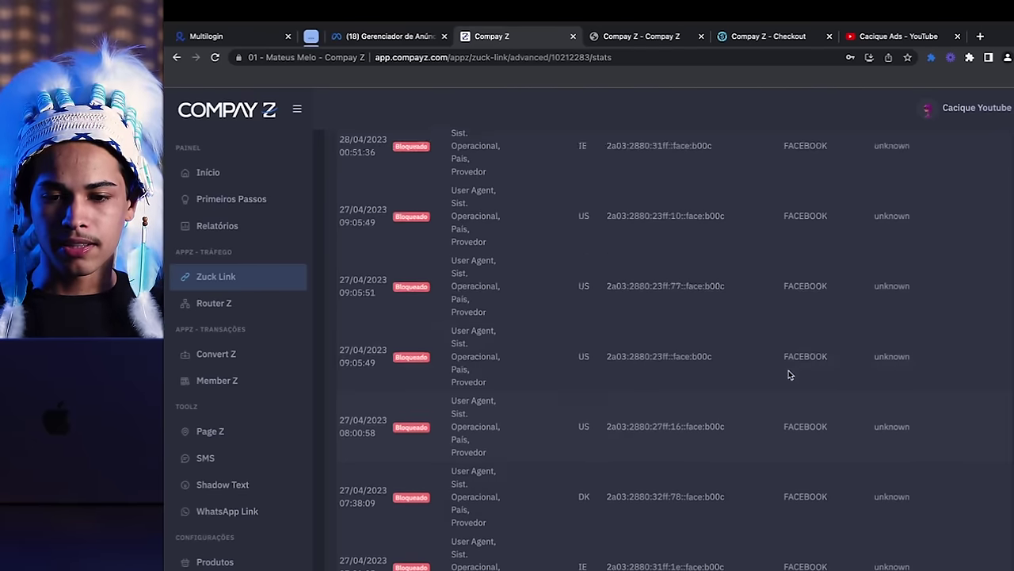
pyautogui.scroll(8, 577, 261)
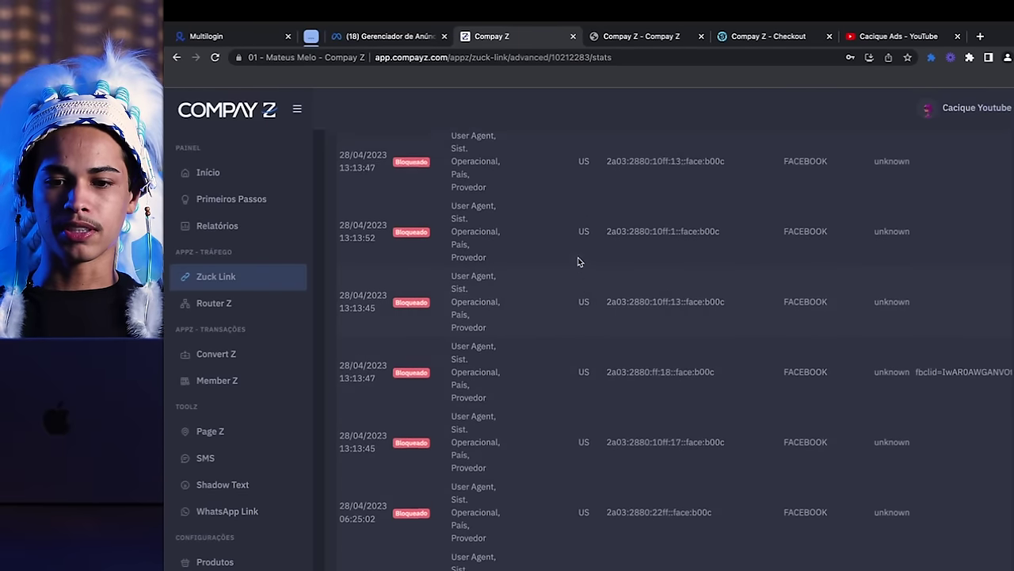
pyautogui.scroll(3, 578, 260)
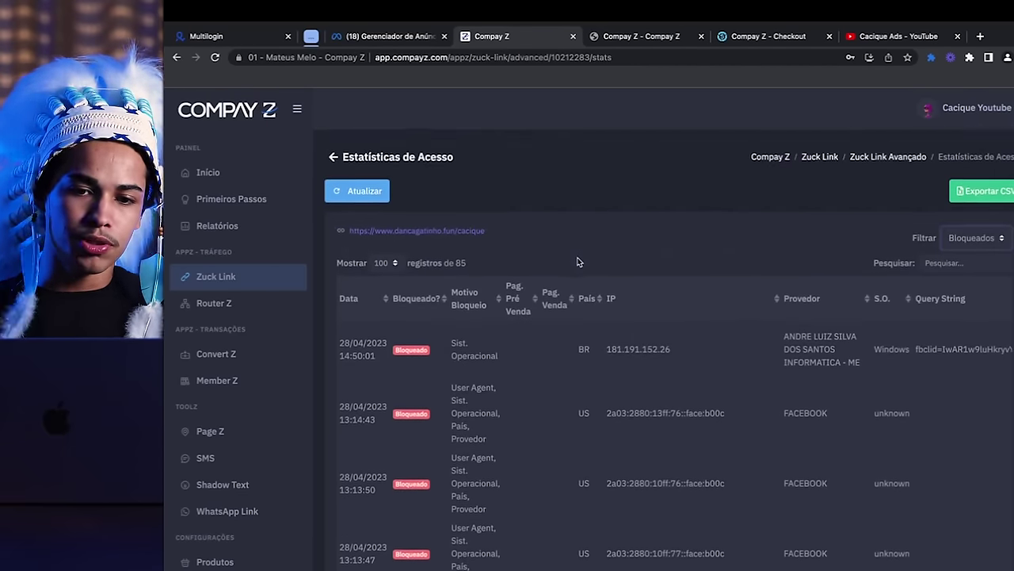
pyautogui.click(336, 150)
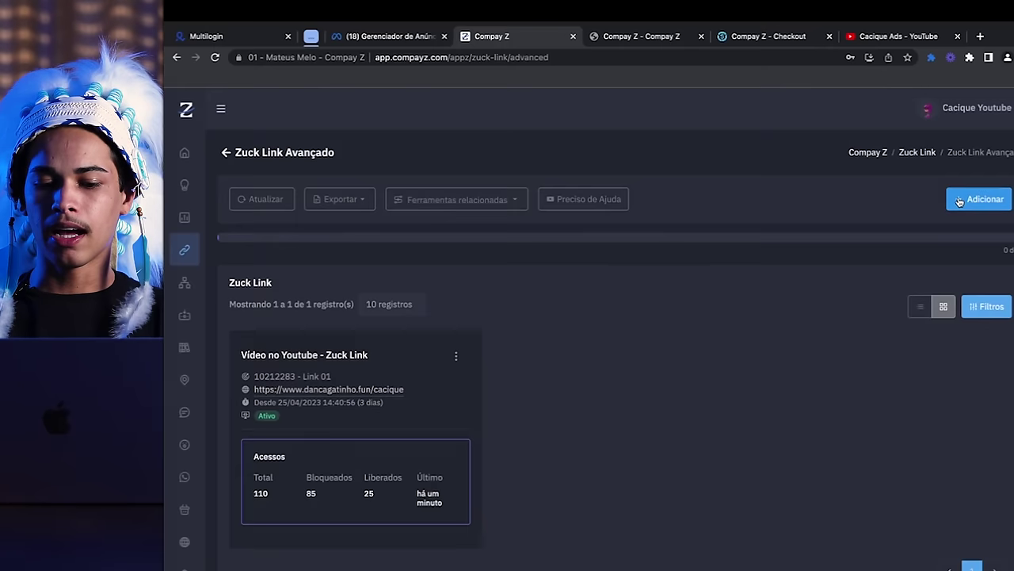
pyautogui.click(959, 202)
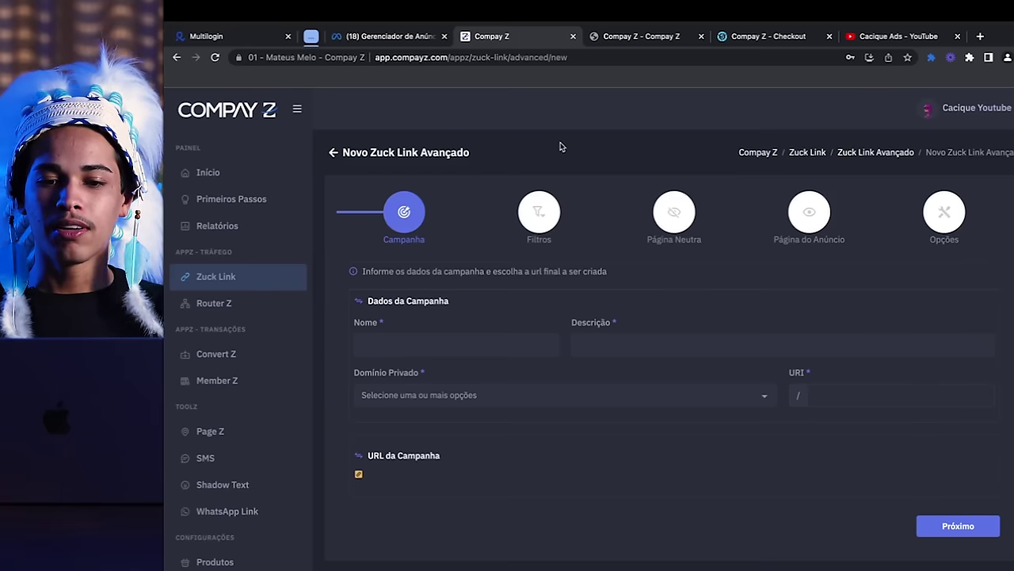
pyautogui.click(483, 344)
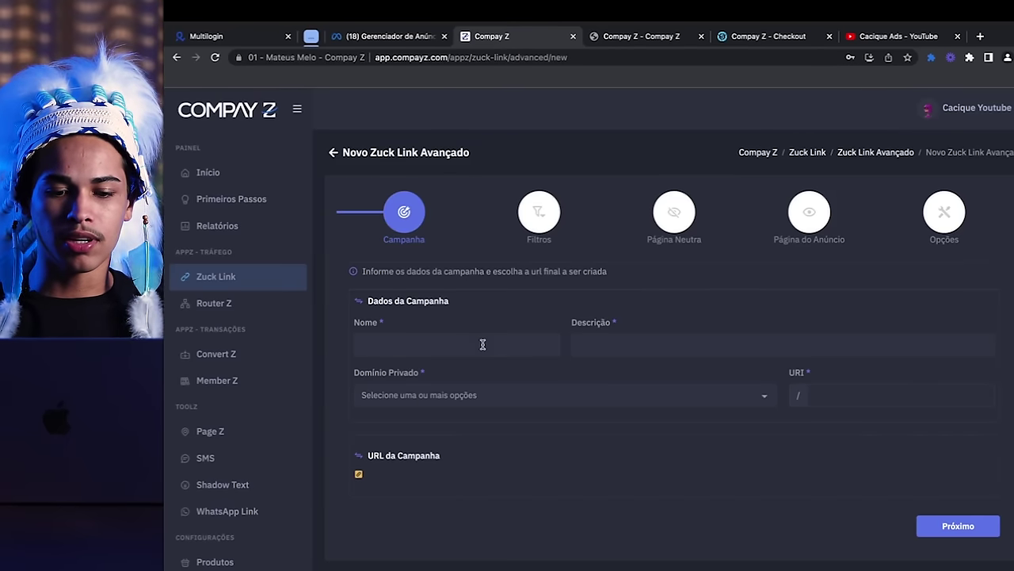
pyautogui.write('Vídeo do Youtube @caciqueads')
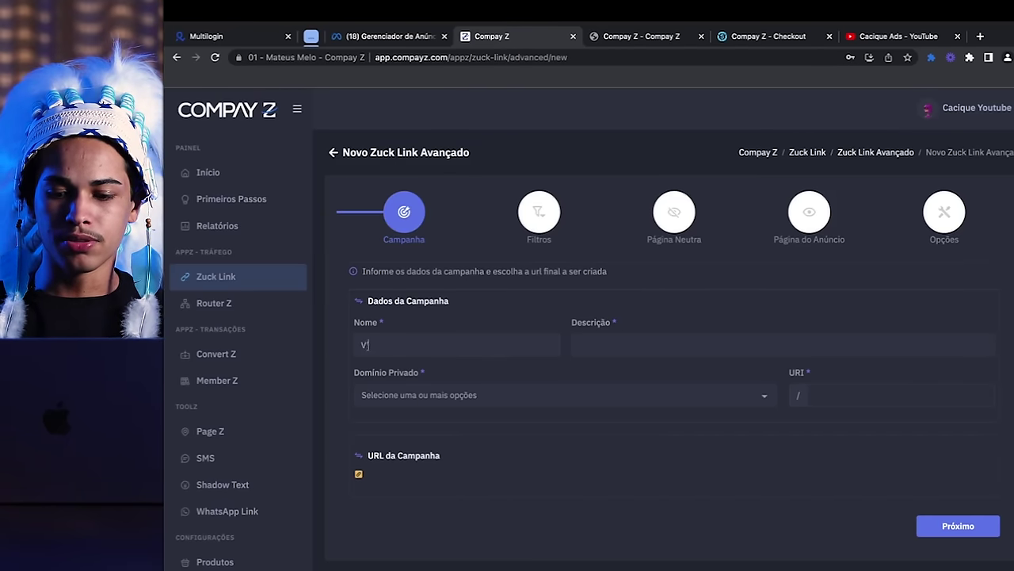
pyautogui.click(598, 345)
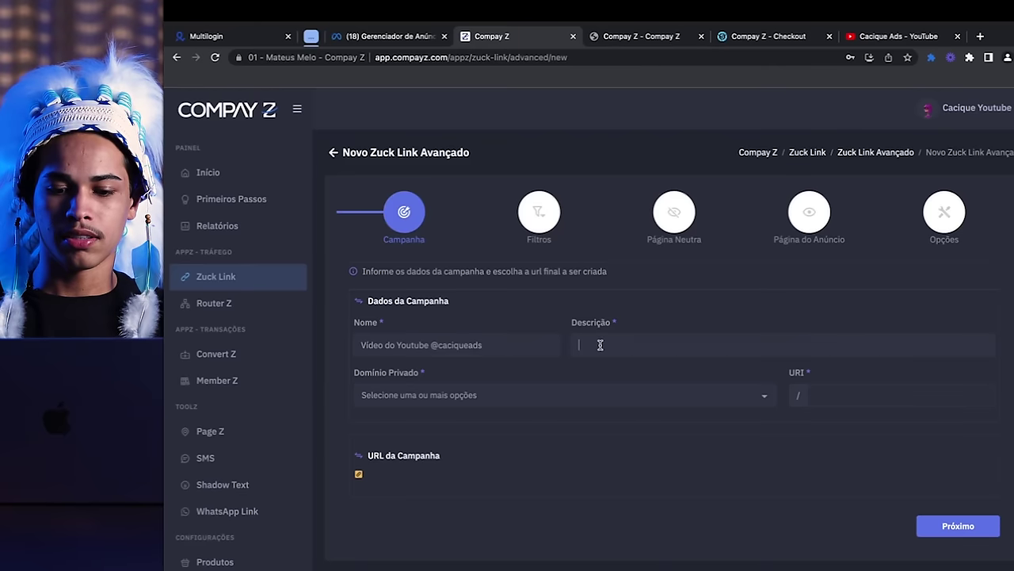
pyautogui.write('Real')
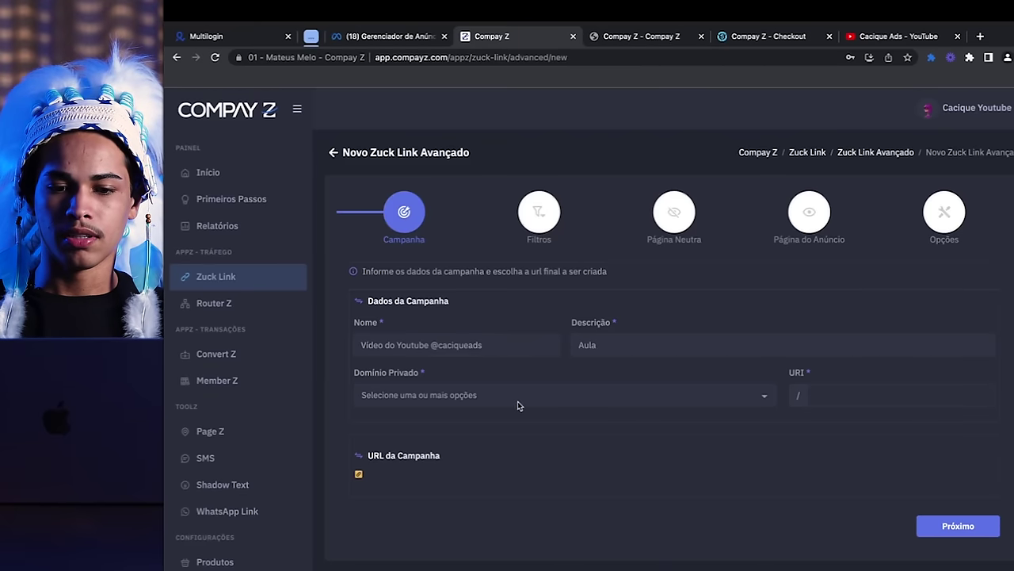
pyautogui.click(517, 396)
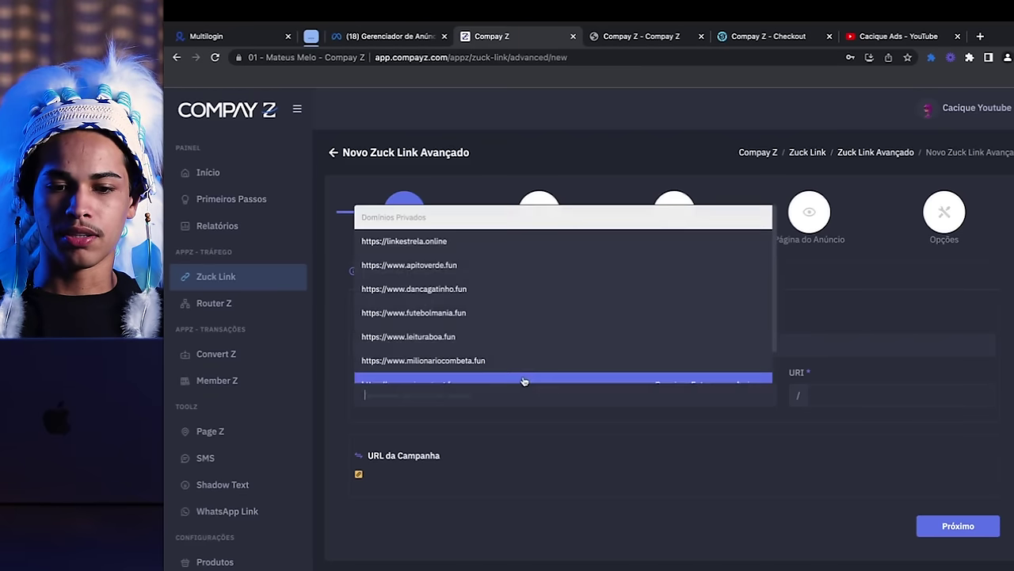
pyautogui.click(558, 290)
pyautogui.click(852, 402)
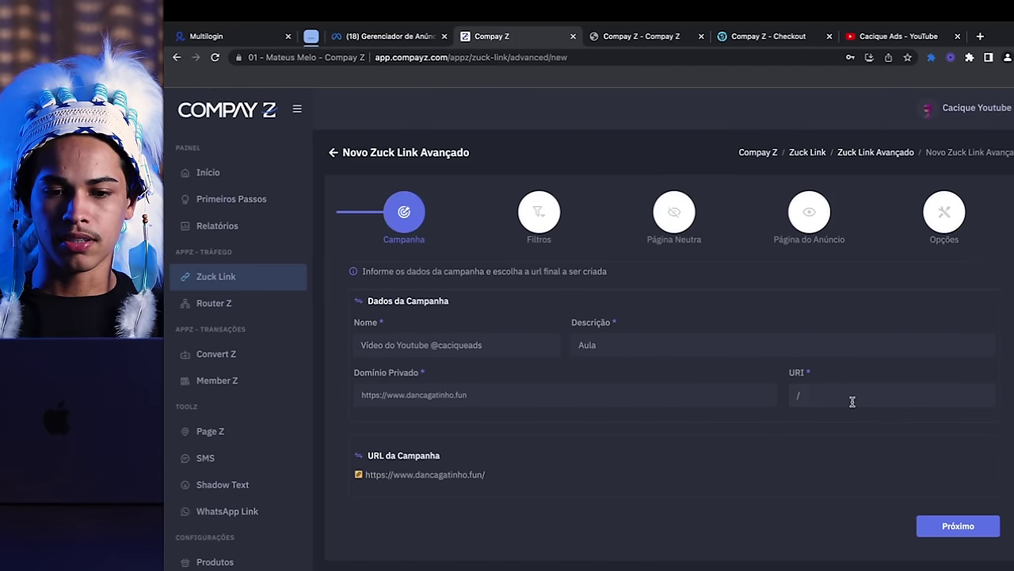
pyautogui.write('caciqueads')
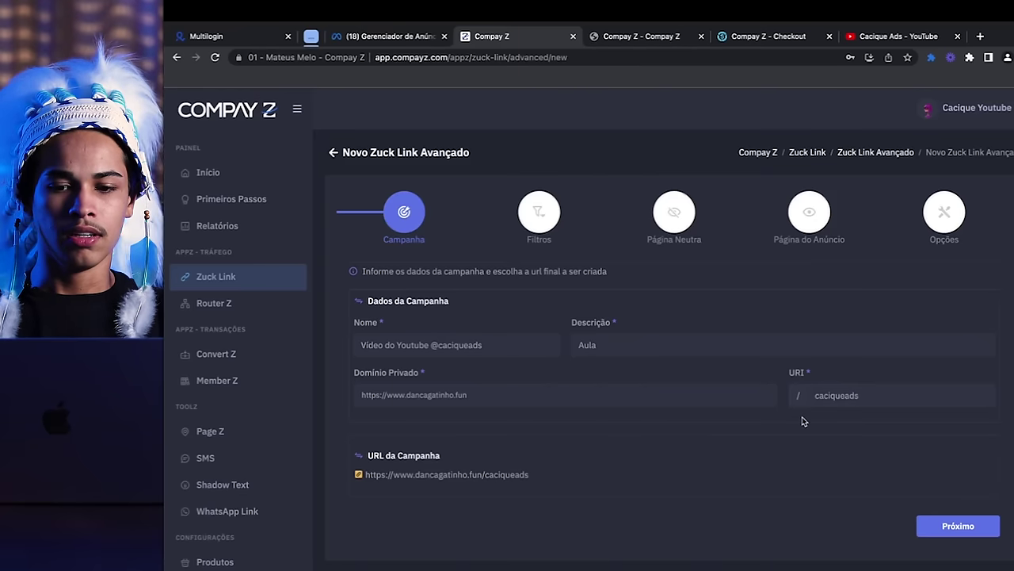
pyautogui.click(939, 526)
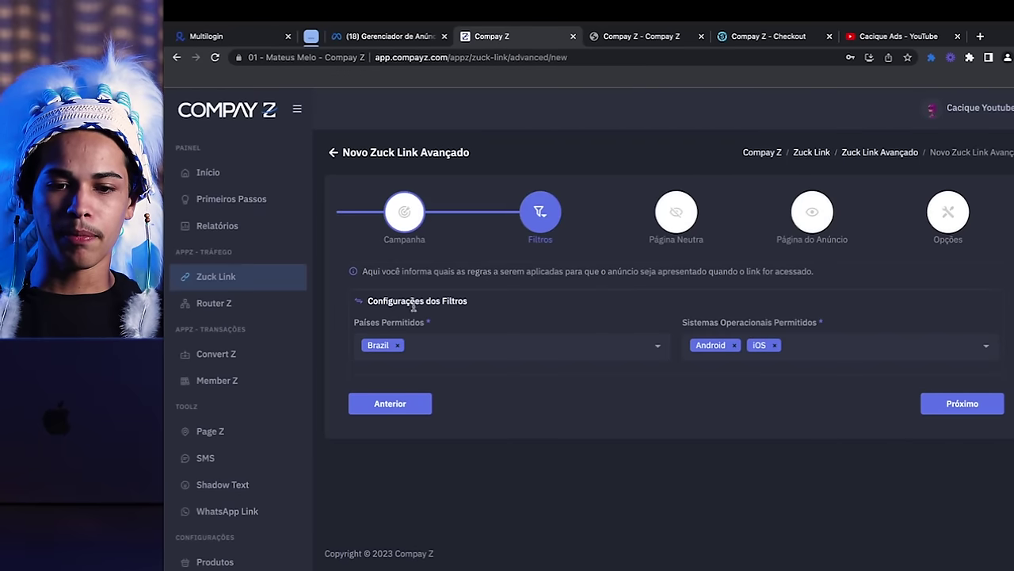
# Add Argentina to the allowed countries and remove it again
pyautogui.click(455, 350)
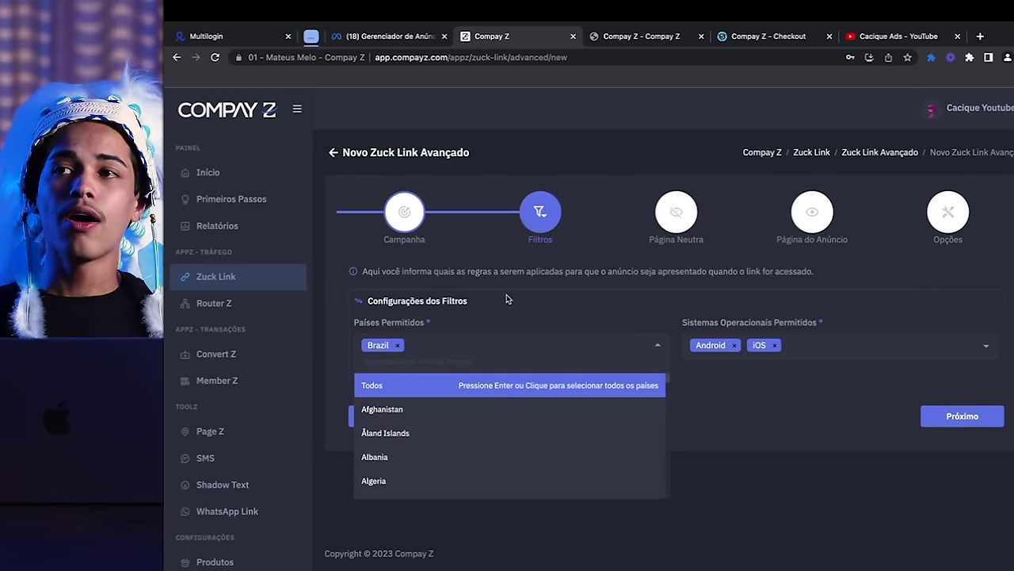
pyautogui.write('ar')
pyautogui.click(433, 458)
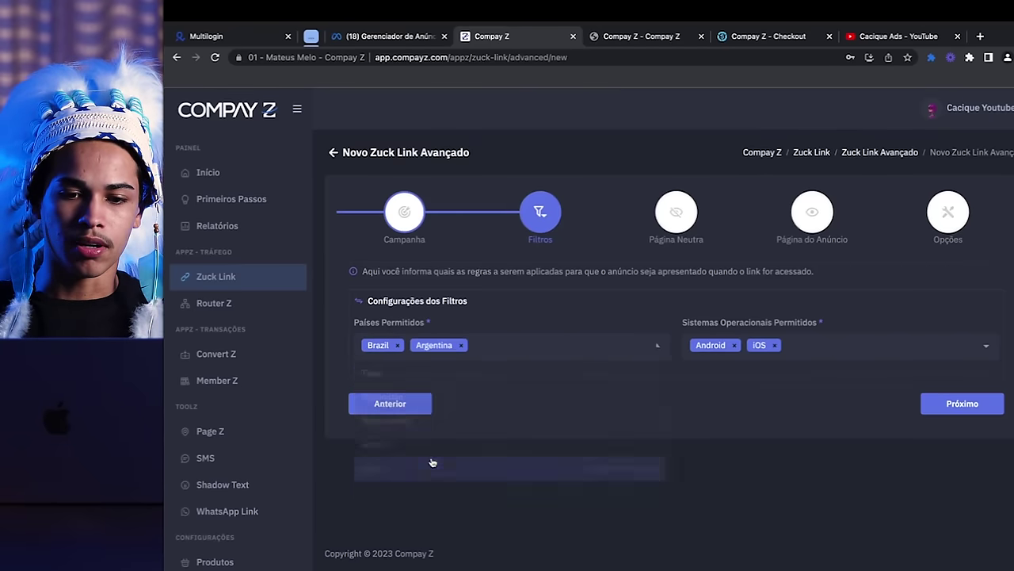
pyautogui.click(461, 345)
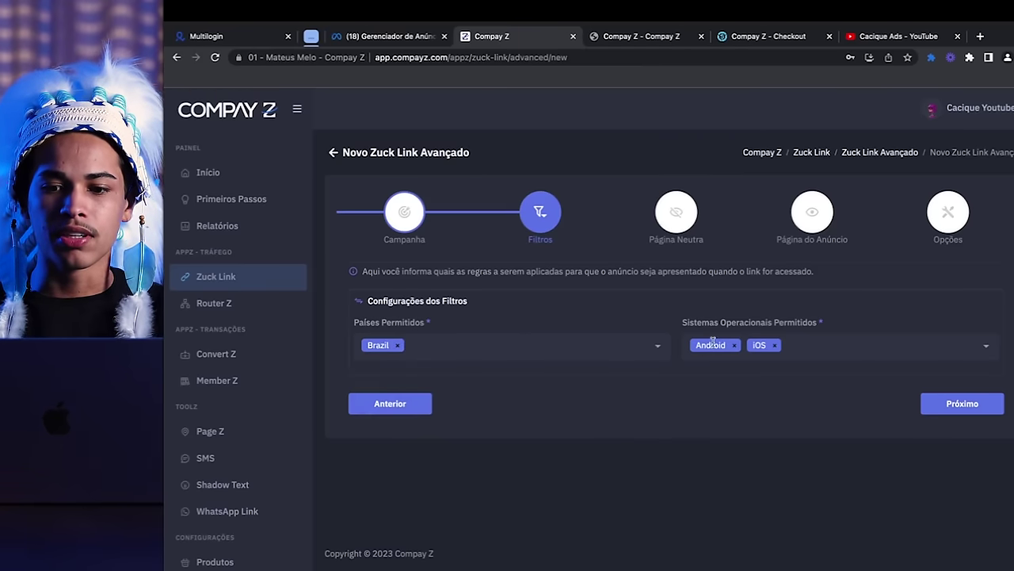
# Add Windows, OS X and Linux to the allowed operating systems and continue to the neutral page settings
pyautogui.click(816, 348)
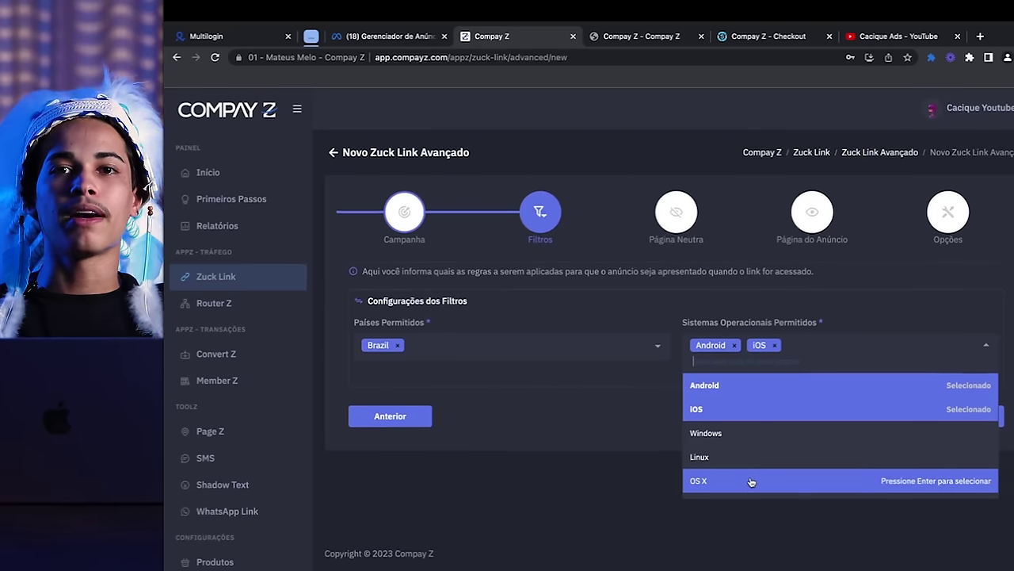
pyautogui.click(693, 268)
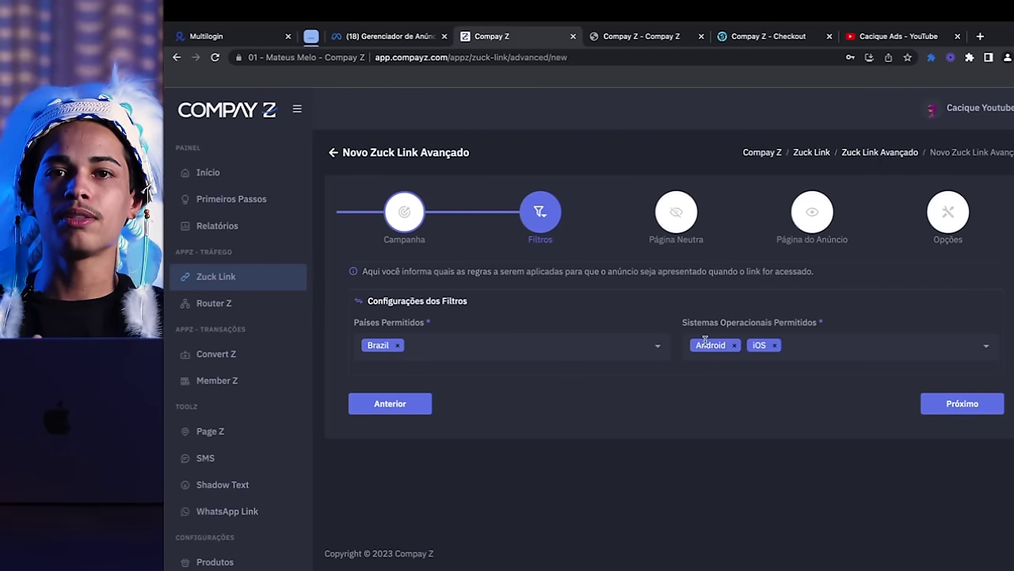
pyautogui.click(814, 354)
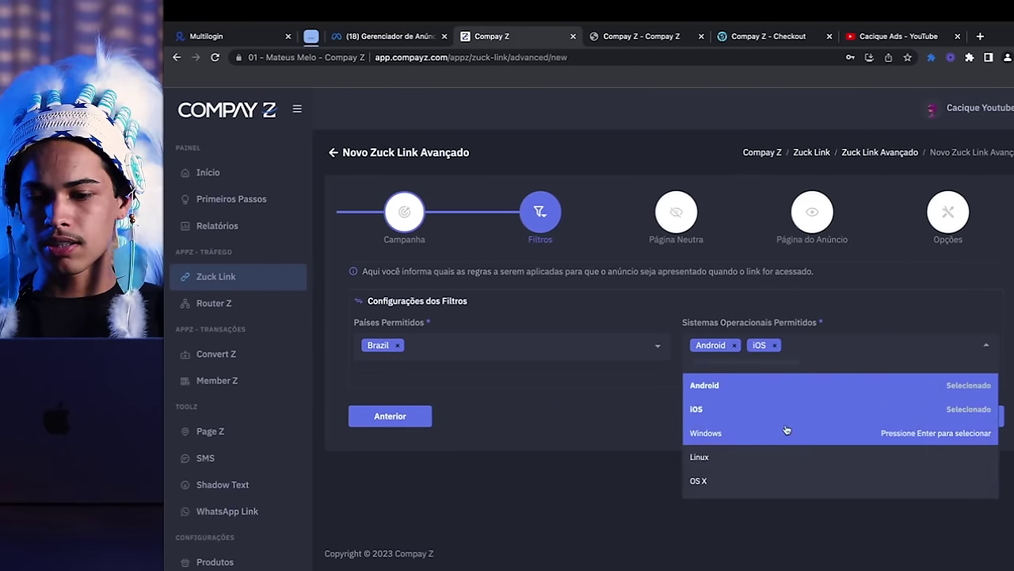
pyautogui.click(783, 435)
pyautogui.click(878, 347)
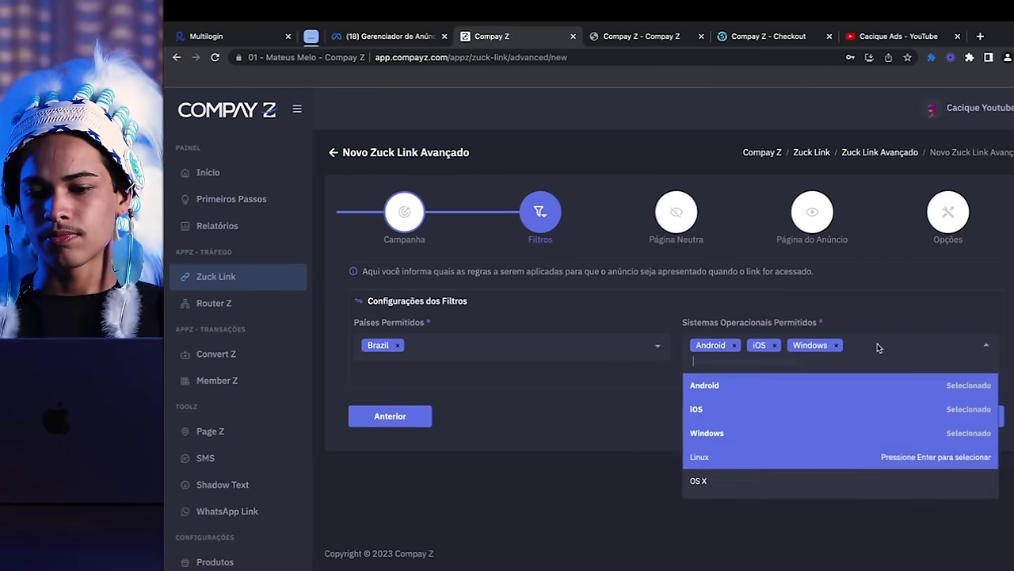
pyautogui.click(799, 484)
pyautogui.click(898, 354)
pyautogui.click(842, 457)
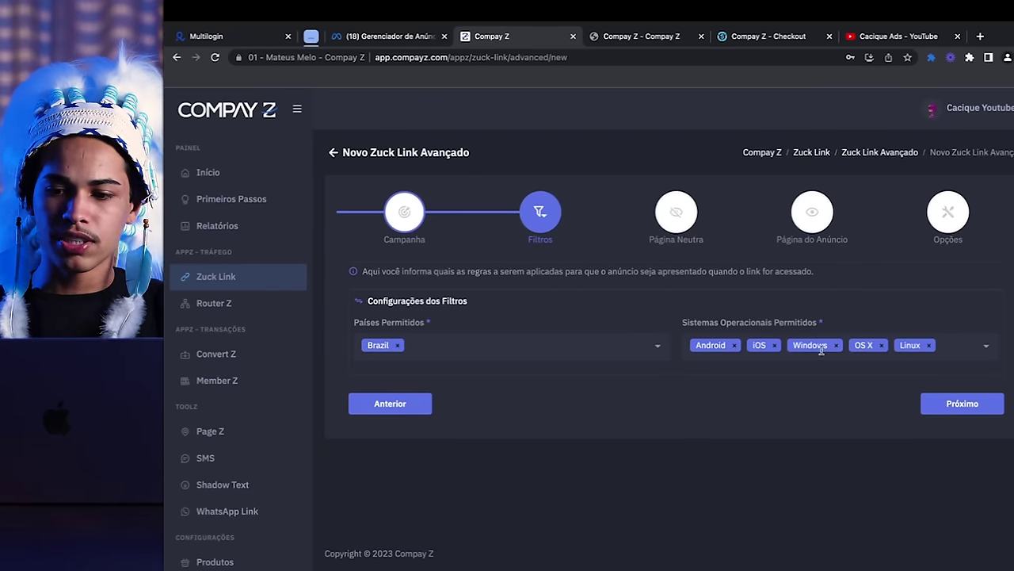
pyautogui.click(930, 409)
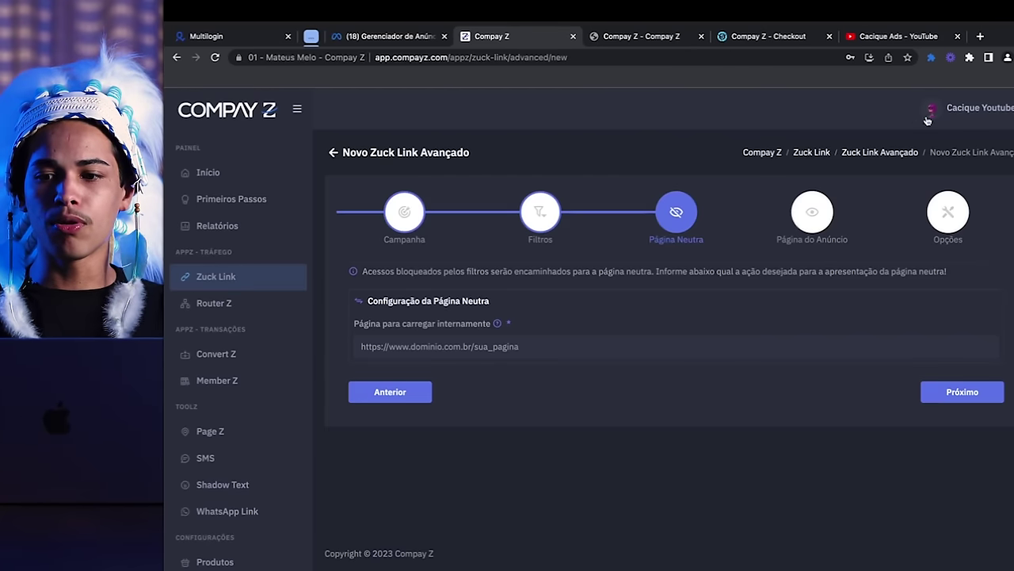
# Search Google for "blog de financias" in a new browser tab
pyautogui.click(981, 37)
pyautogui.write('blog de')
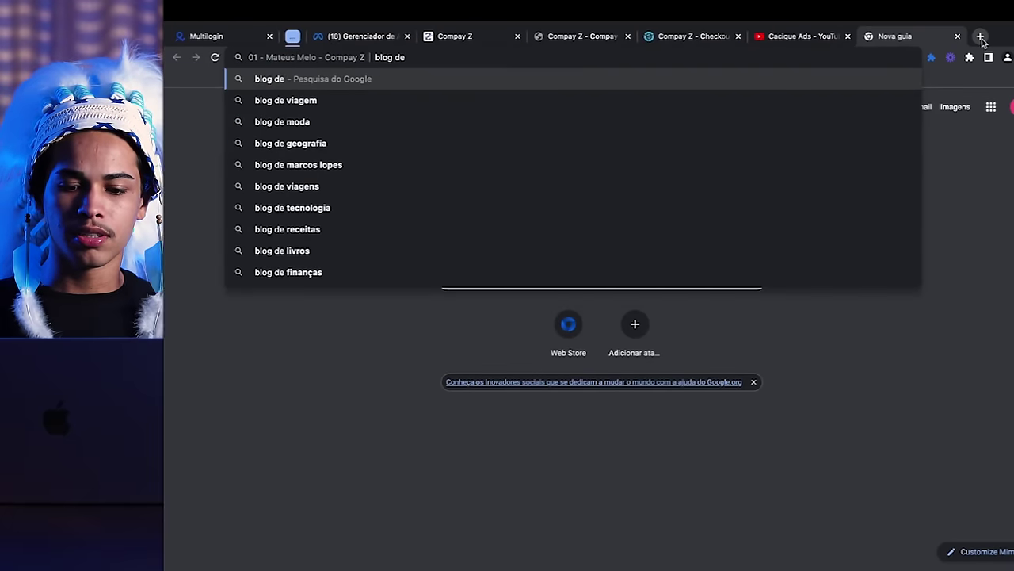
pyautogui.write(' financia')
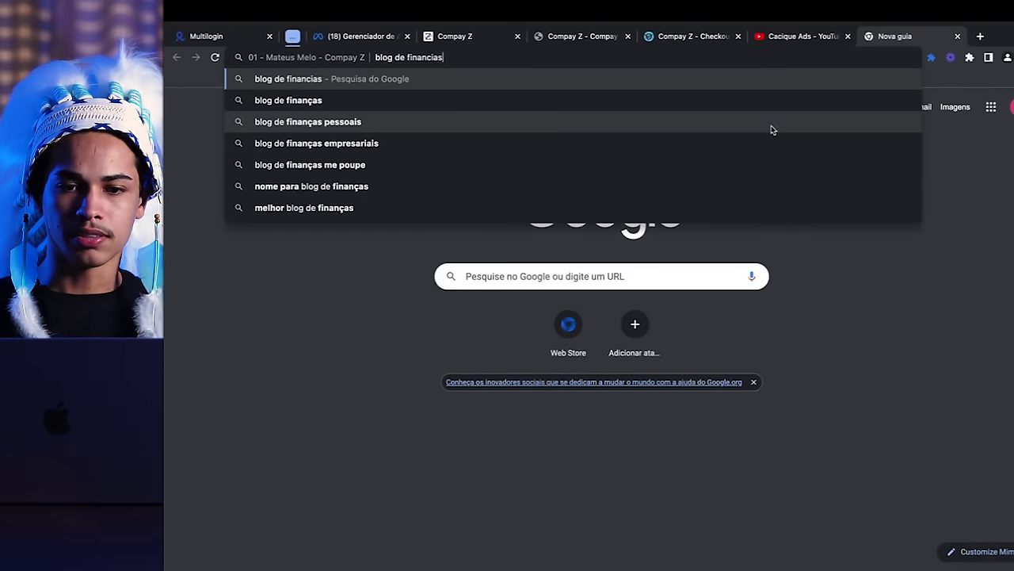
pyautogui.write('s')
pyautogui.press('Return')
# Open the BAMAQ Consórcios finance blog from the seventh page of results and select its web address
pyautogui.scroll(-2, 421, 257)
pyautogui.scroll(-10, 420, 254)
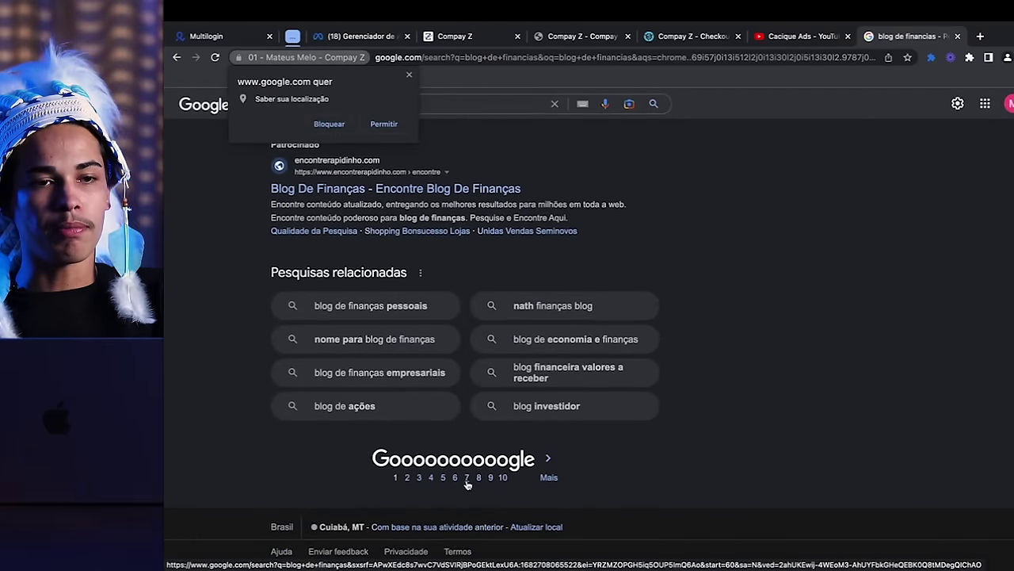
pyautogui.click(467, 478)
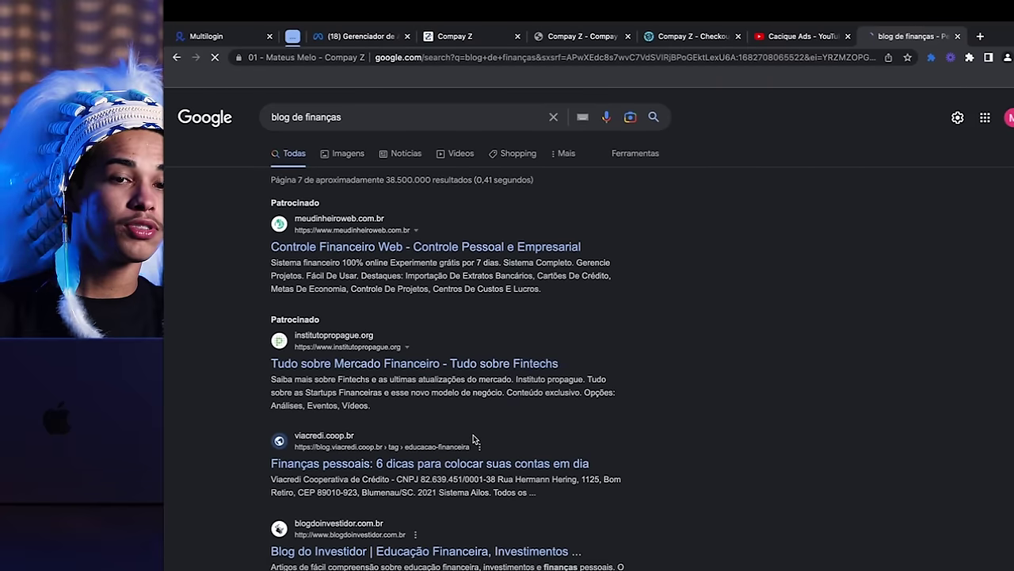
pyautogui.scroll(-3, 408, 367)
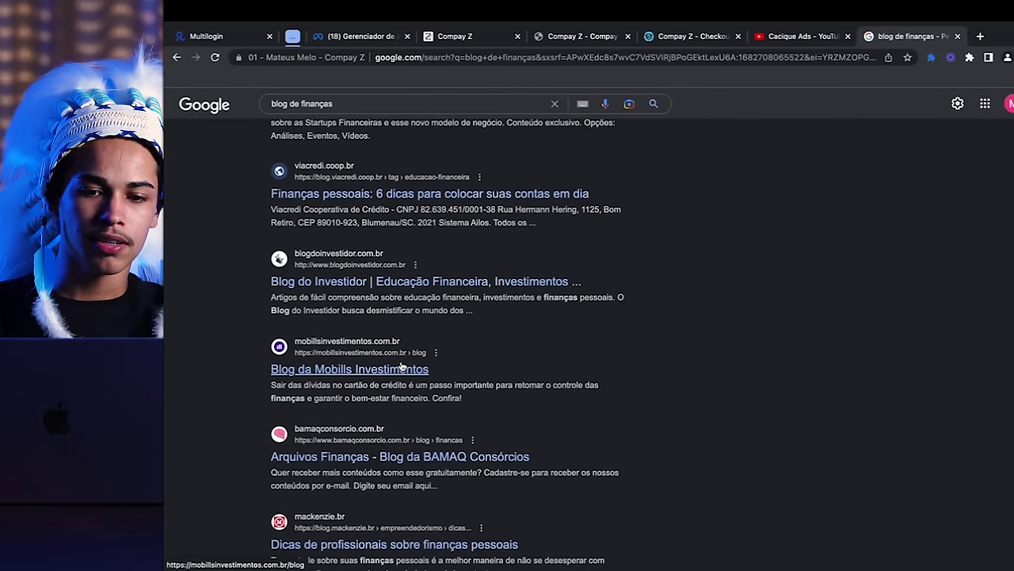
pyautogui.click(370, 457)
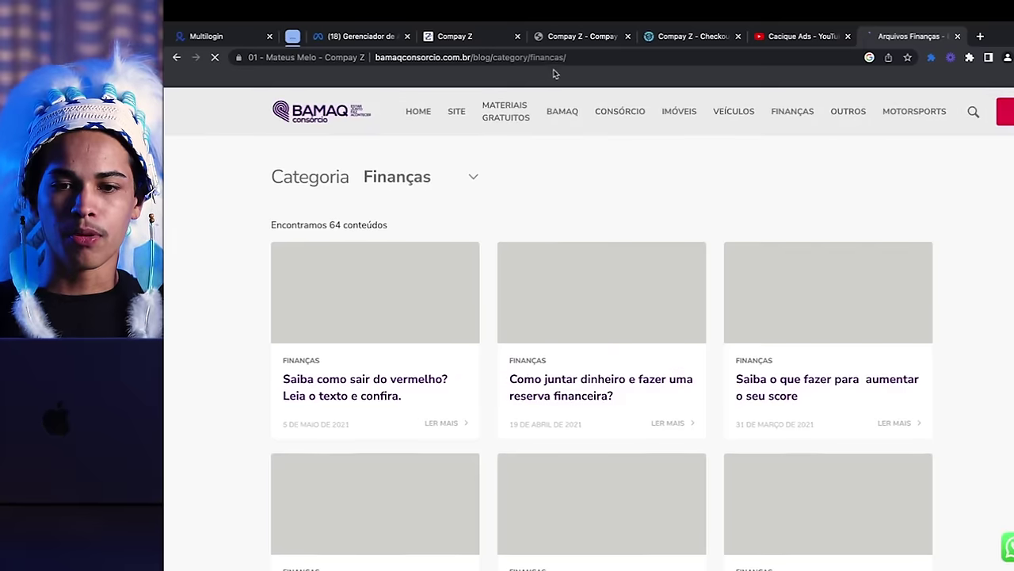
pyautogui.click(586, 58)
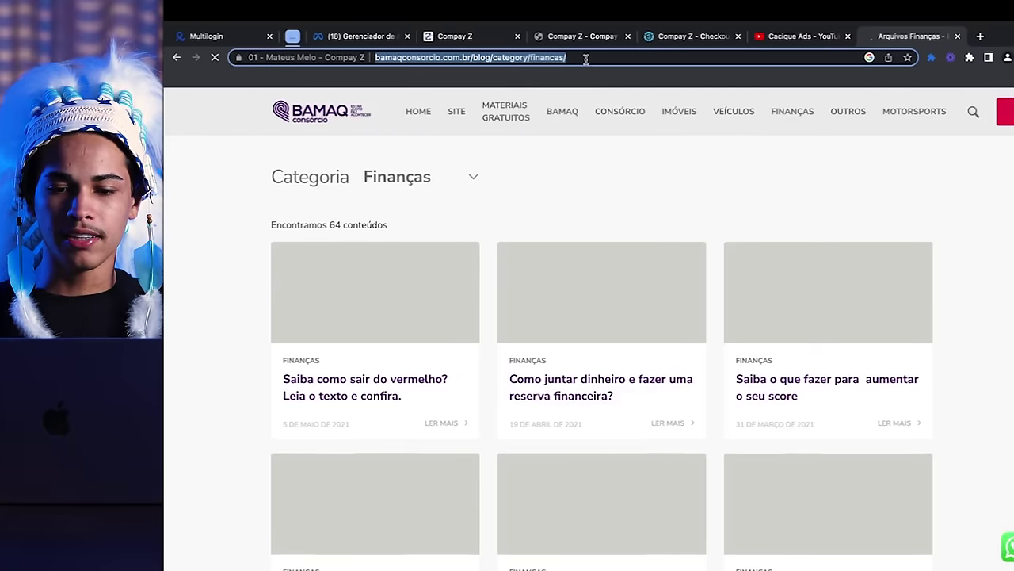
pyautogui.scroll(-8, 584, 254)
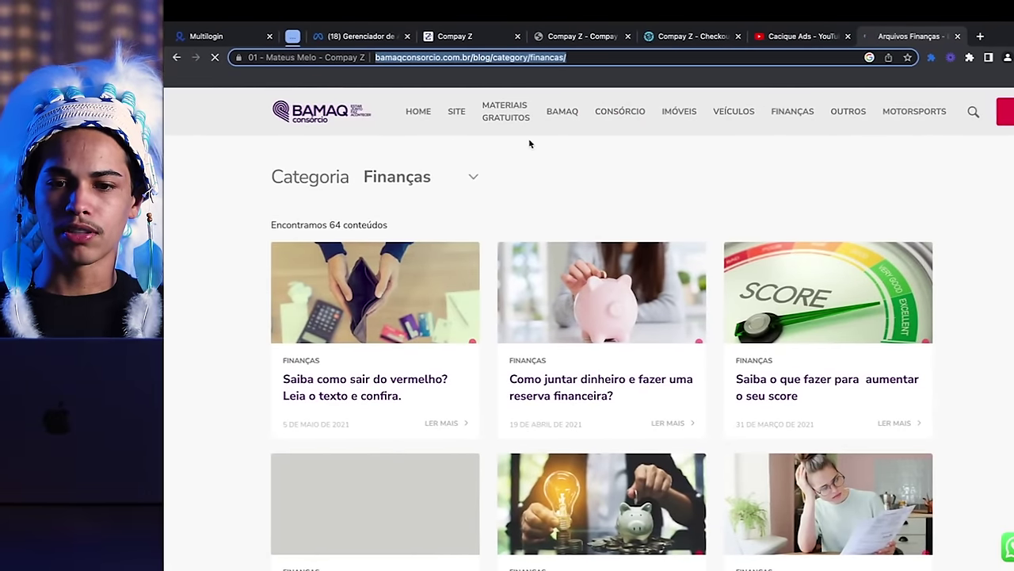
pyautogui.click(586, 36)
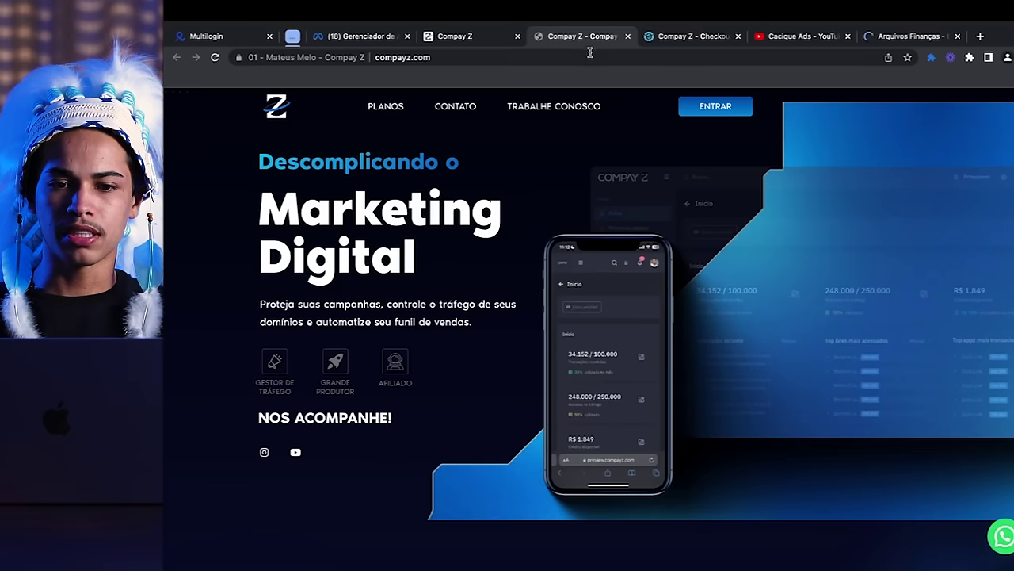
pyautogui.click(472, 36)
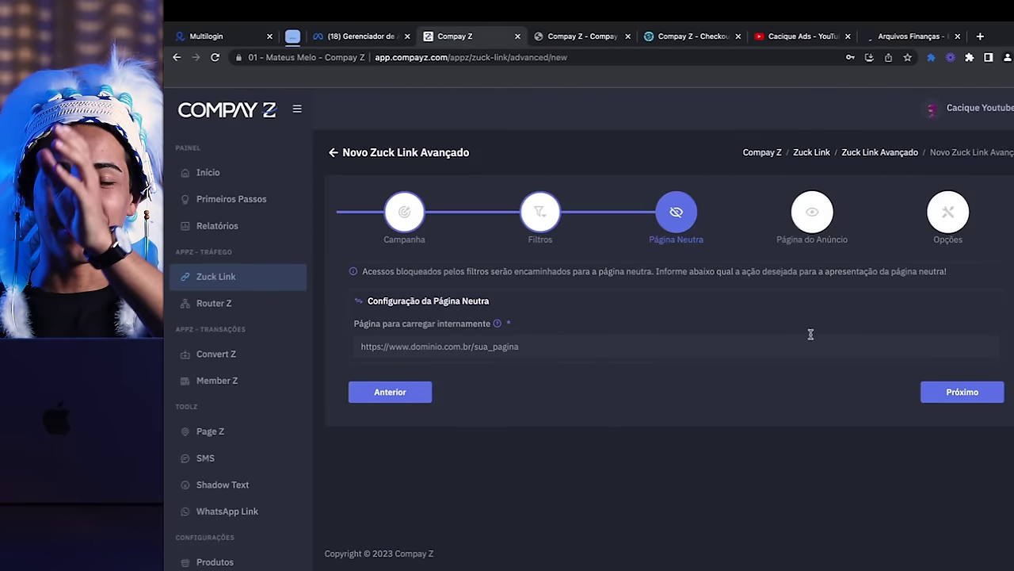
pyautogui.click(736, 342)
pyautogui.write('https://compayz.com/')
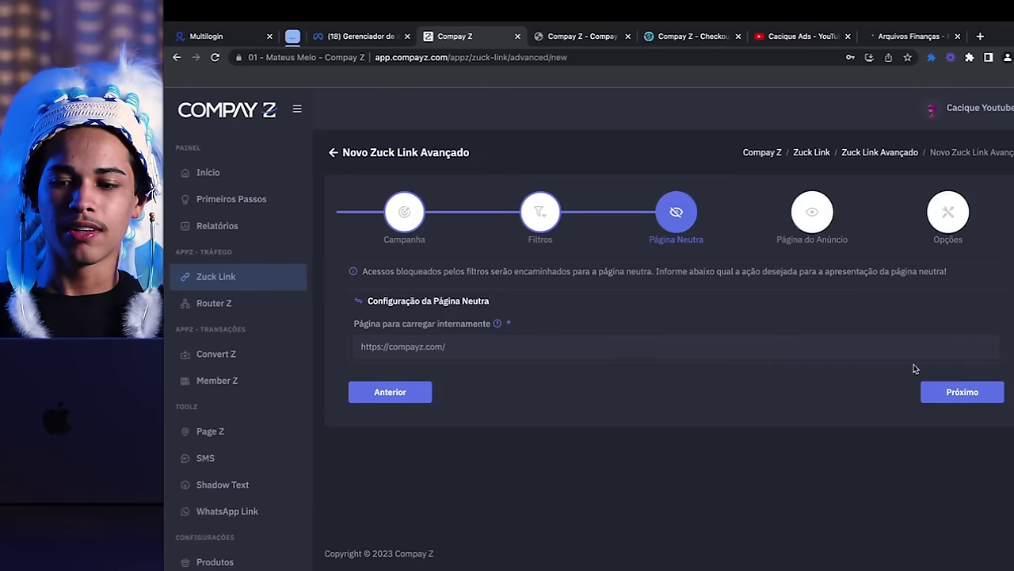
pyautogui.click(948, 396)
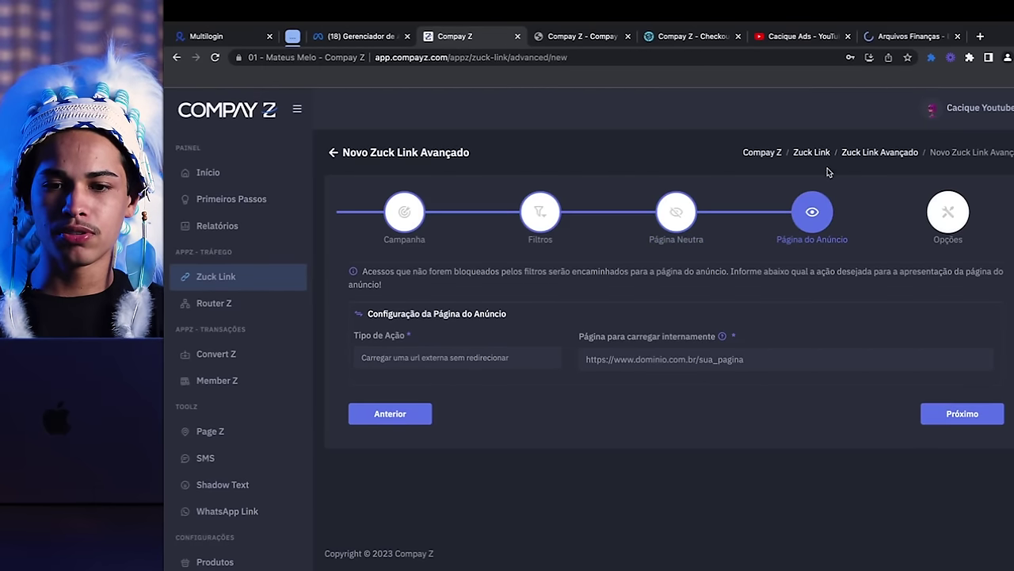
pyautogui.click(774, 42)
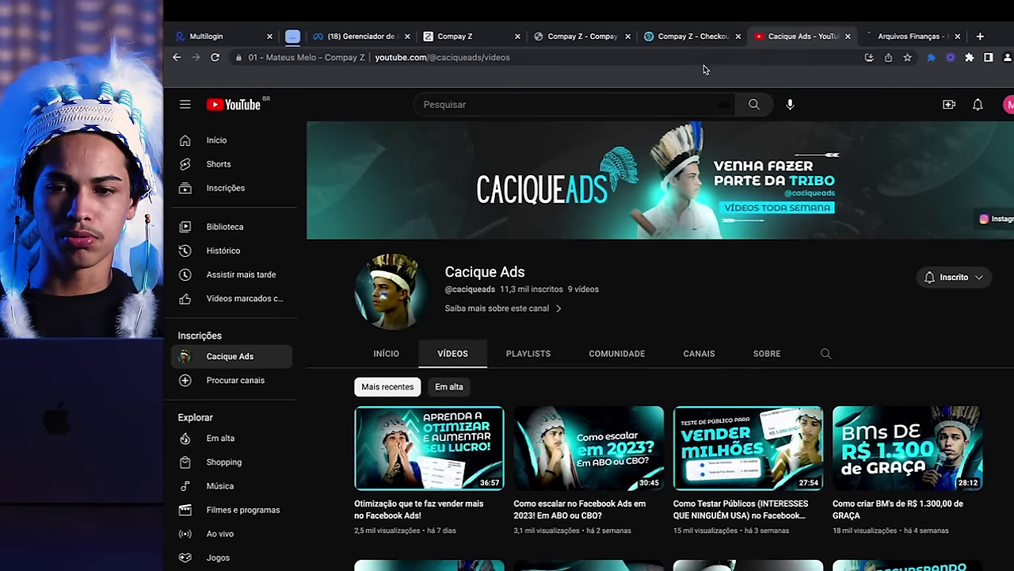
pyautogui.click(704, 57)
pyautogui.hotkey('ctrl', 'c')
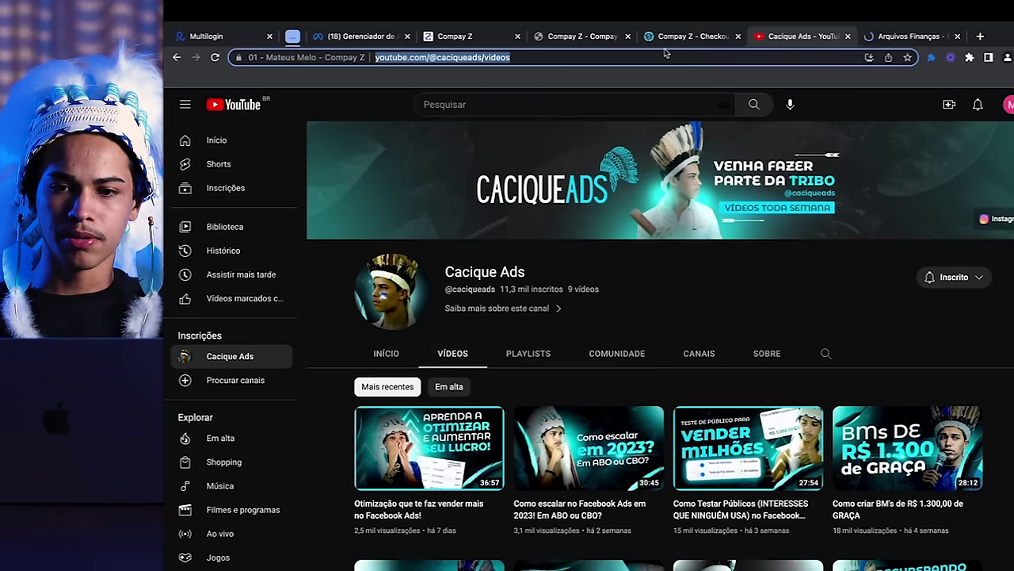
pyautogui.click(467, 42)
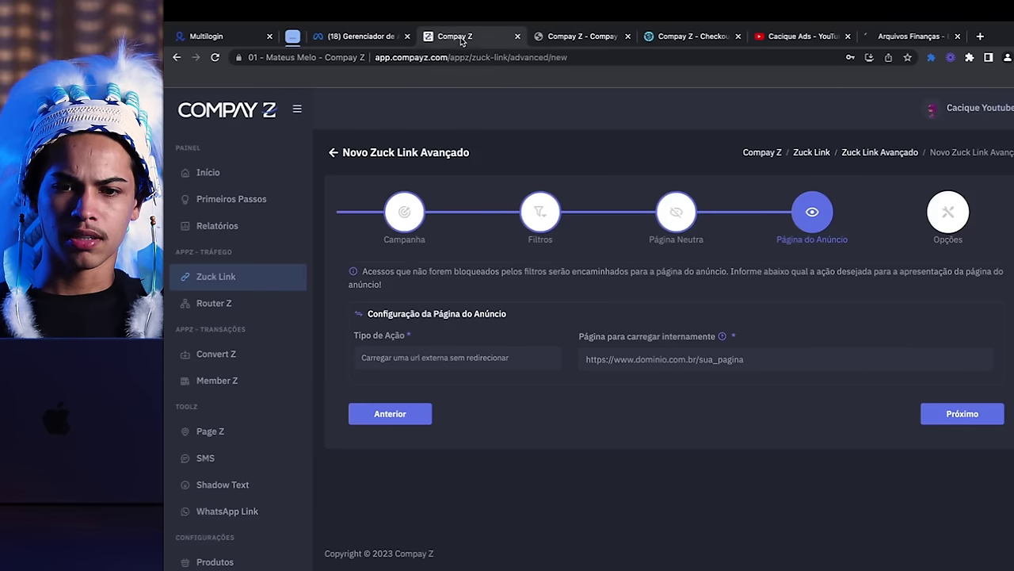
pyautogui.click(774, 363)
pyautogui.hotkey('ctrl', 'v')
pyautogui.press('BackSpace')
pyautogui.press('BackSpace')
pyautogui.press('BackSpace')
pyautogui.press('BackSpace')
pyautogui.press('BackSpace')
pyautogui.press('BackSpace')
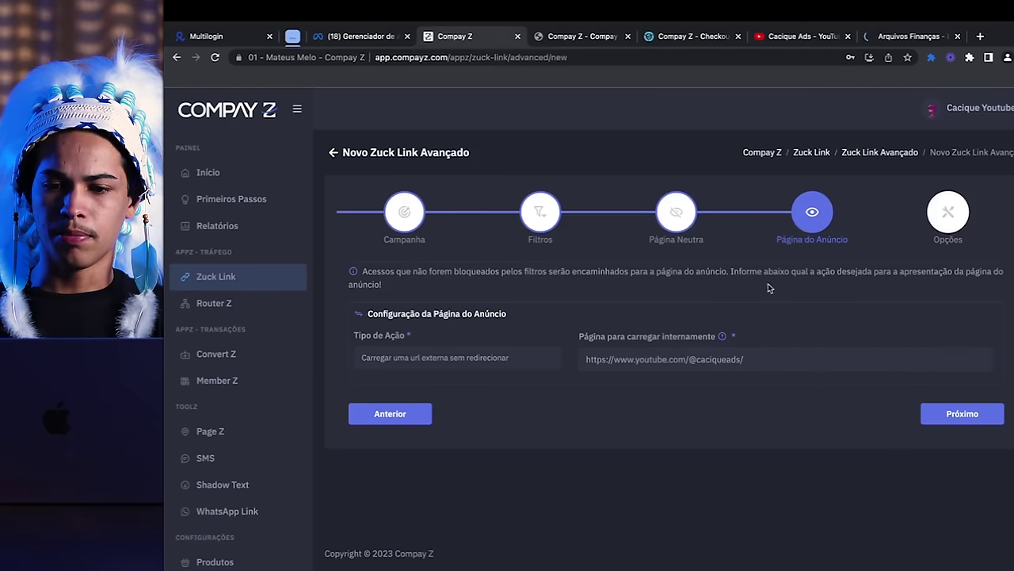
# Review the web addresses set for the neutral page and the ad page
pyautogui.click(674, 223)
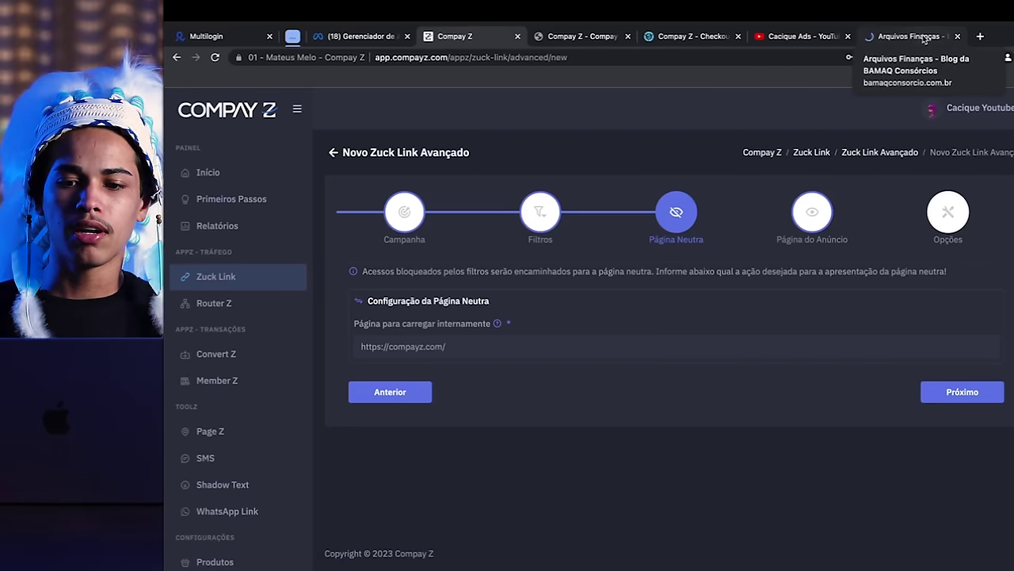
pyautogui.click(928, 392)
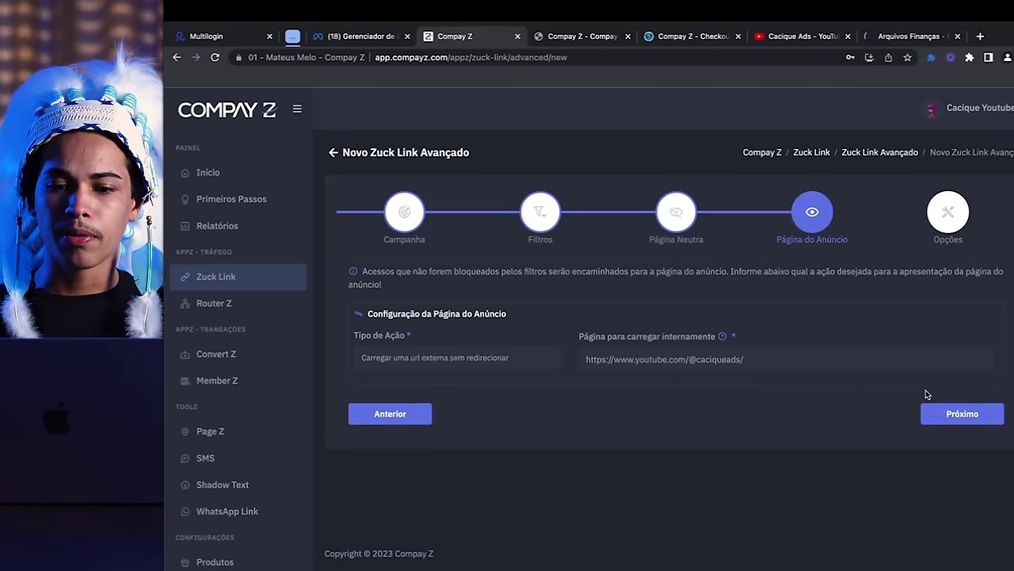
pyautogui.tripleClick(817, 358)
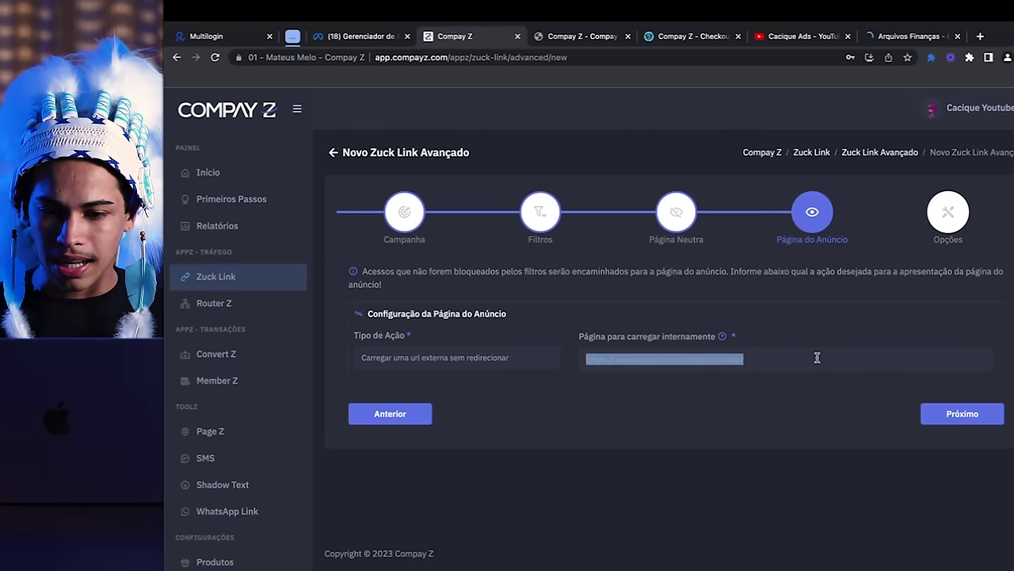
pyautogui.click(817, 357)
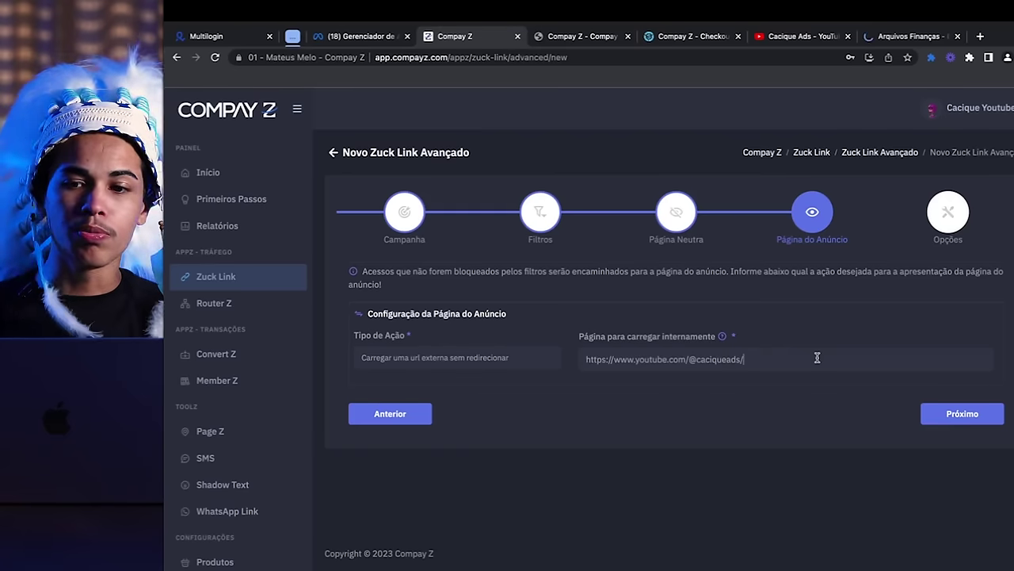
# Continue to the link options and have the neutral page always shown for 40 clicks, with no date limit
pyautogui.click(945, 418)
pyautogui.scroll(-1, 554, 333)
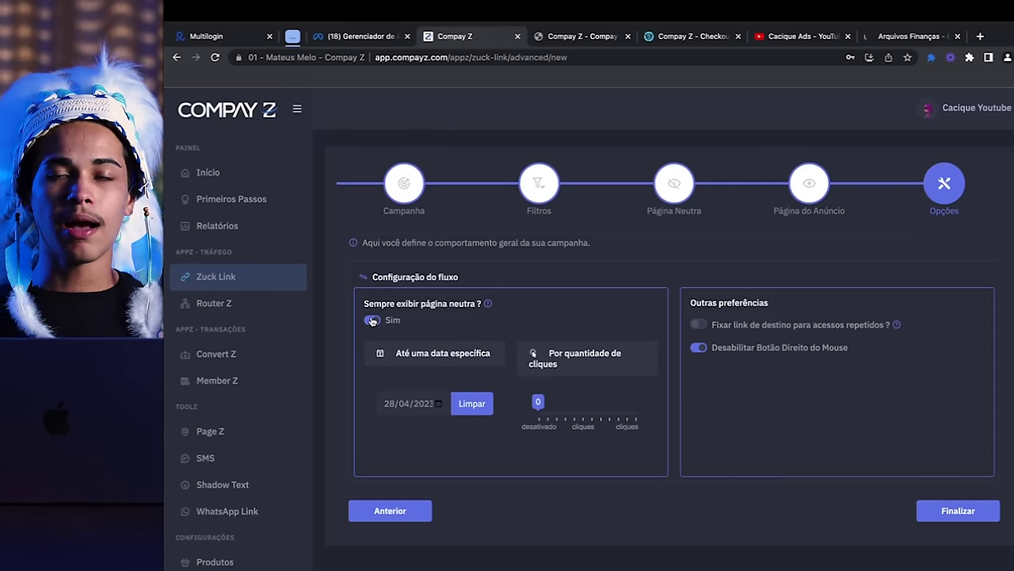
pyautogui.click(372, 320)
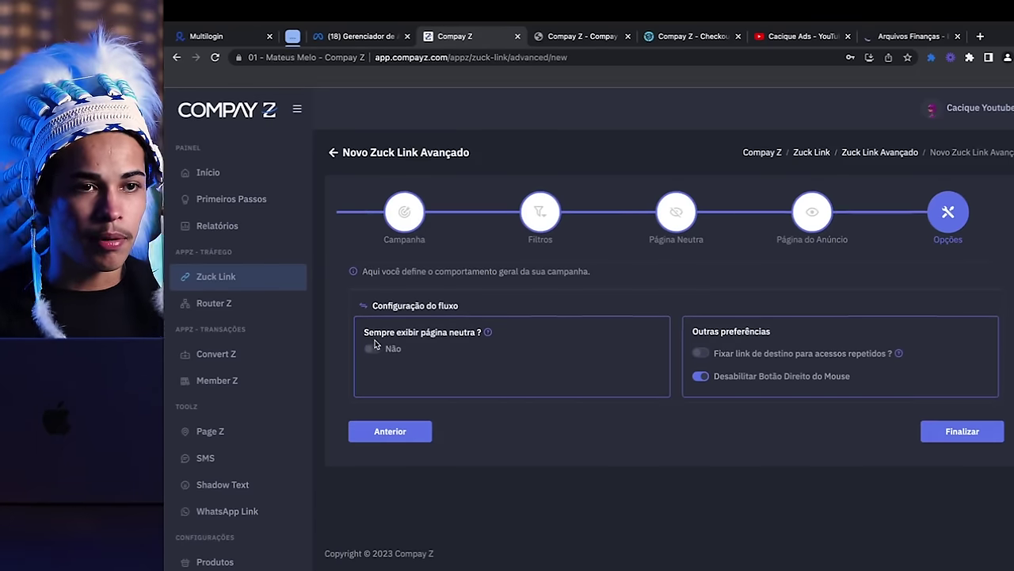
pyautogui.click(372, 348)
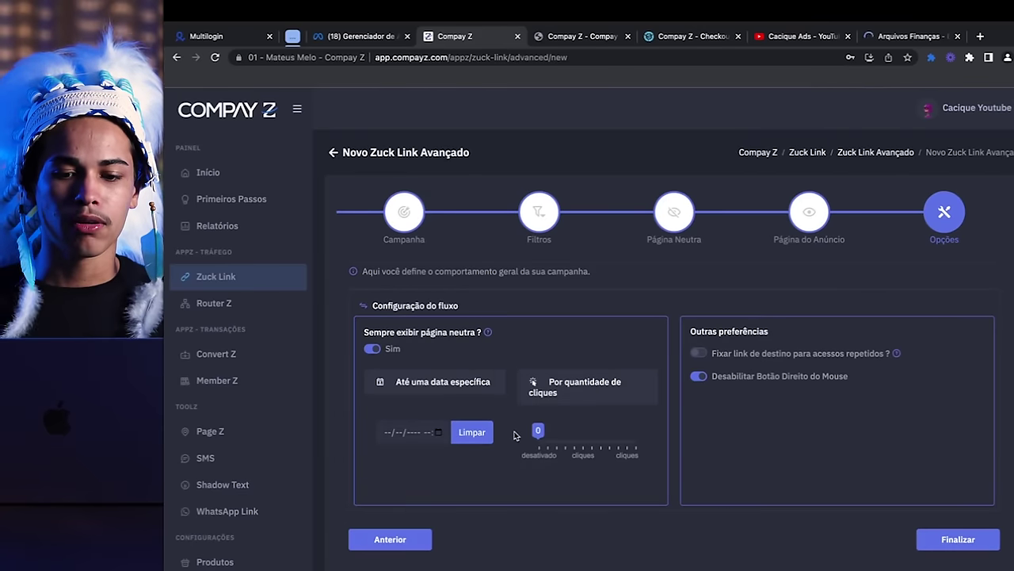
pyautogui.moveTo(539, 435)
pyautogui.mouseDown()
pyautogui.moveTo(563, 439)
pyautogui.moveTo(553, 438)
pyautogui.mouseUp()
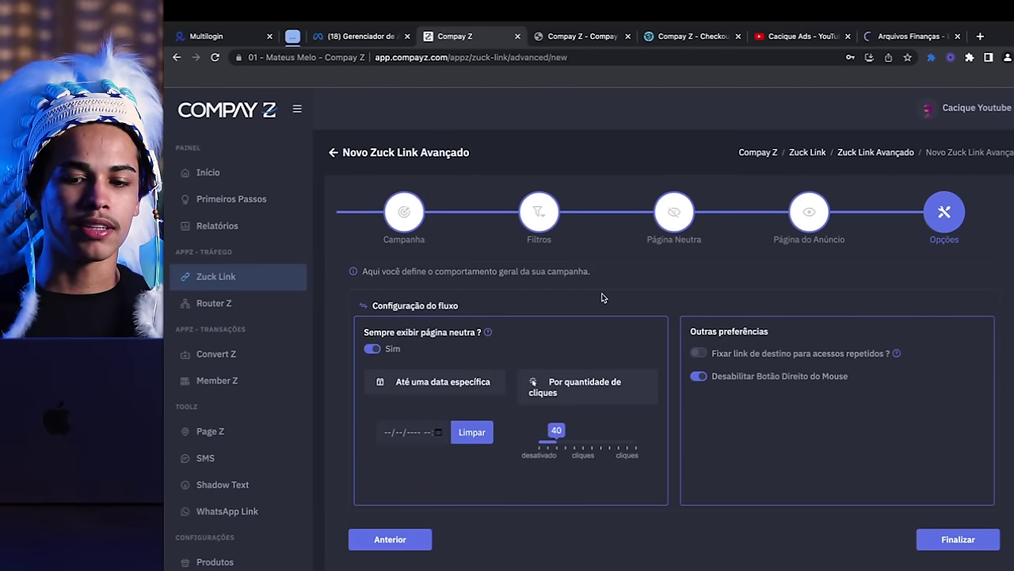
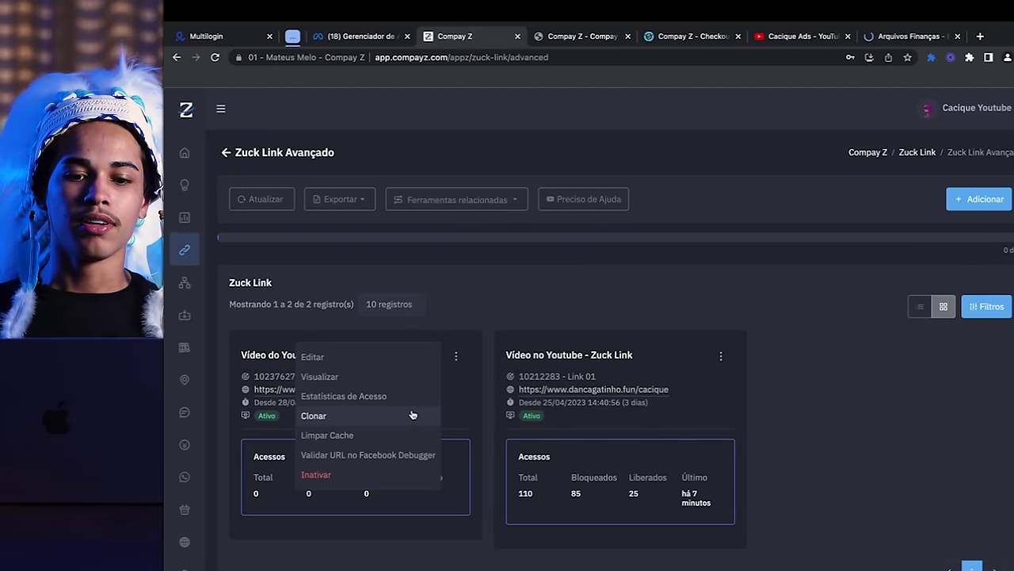
pyautogui.click(457, 355)
pyautogui.click(457, 355)
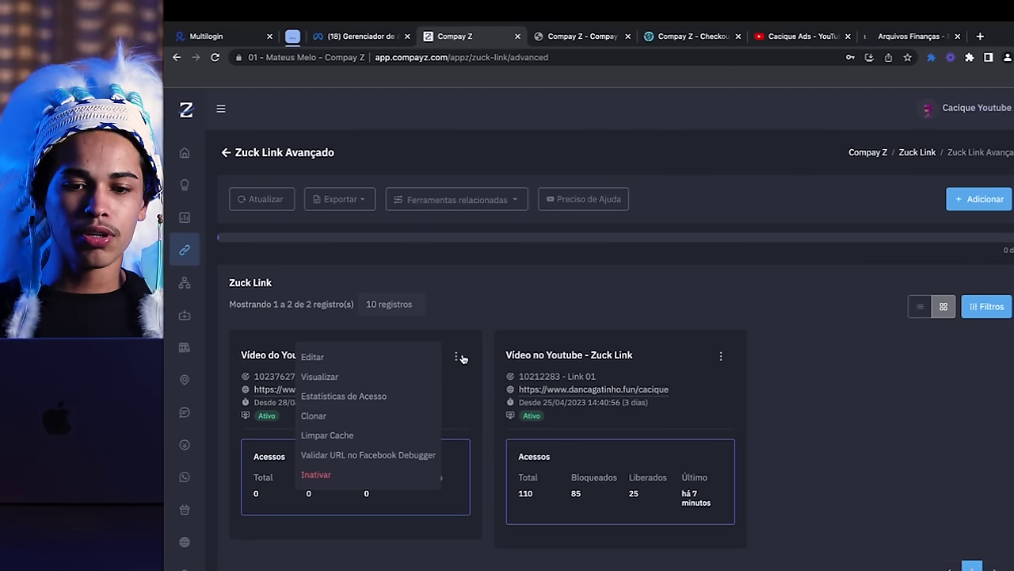
pyautogui.click(463, 316)
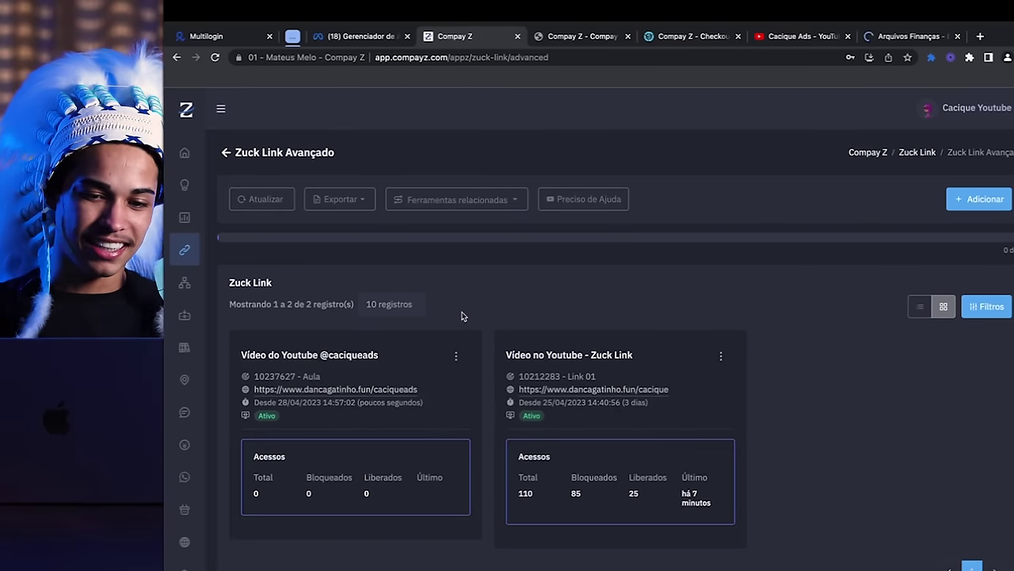
pyautogui.click(349, 389)
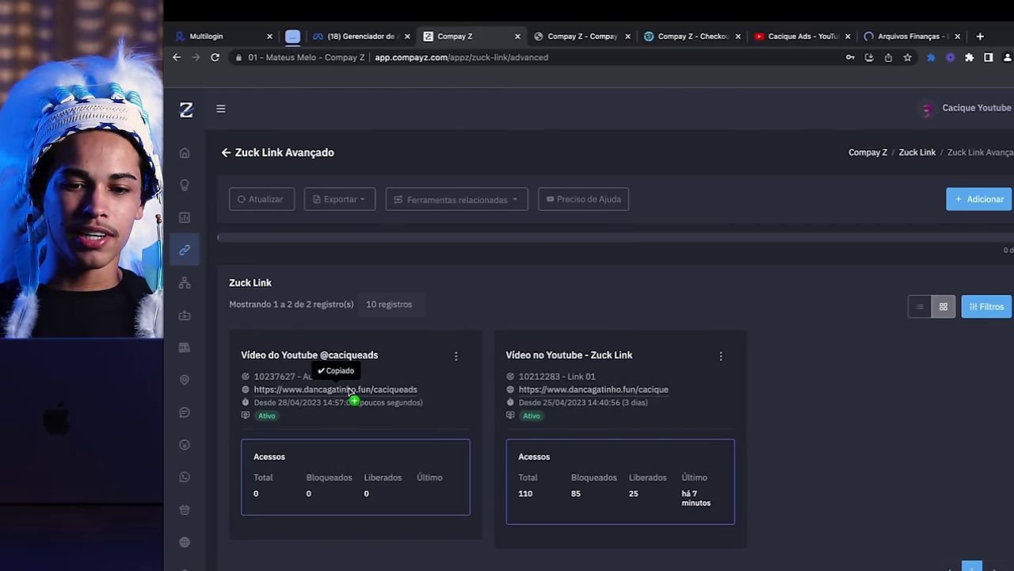
pyautogui.click(916, 37)
pyautogui.write('https://www.dancagatinho.fun/caciqueads')
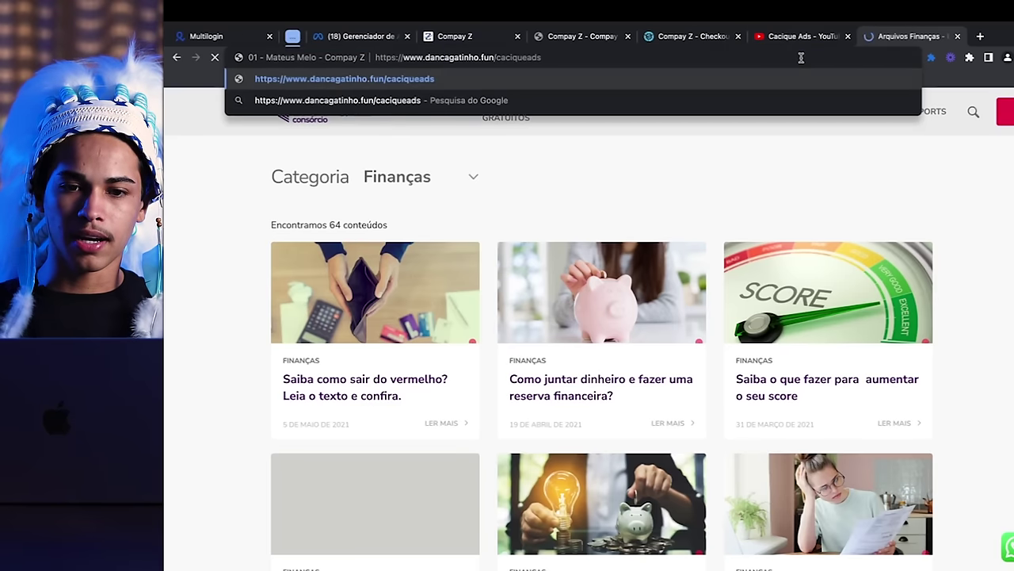
pyautogui.press('Return')
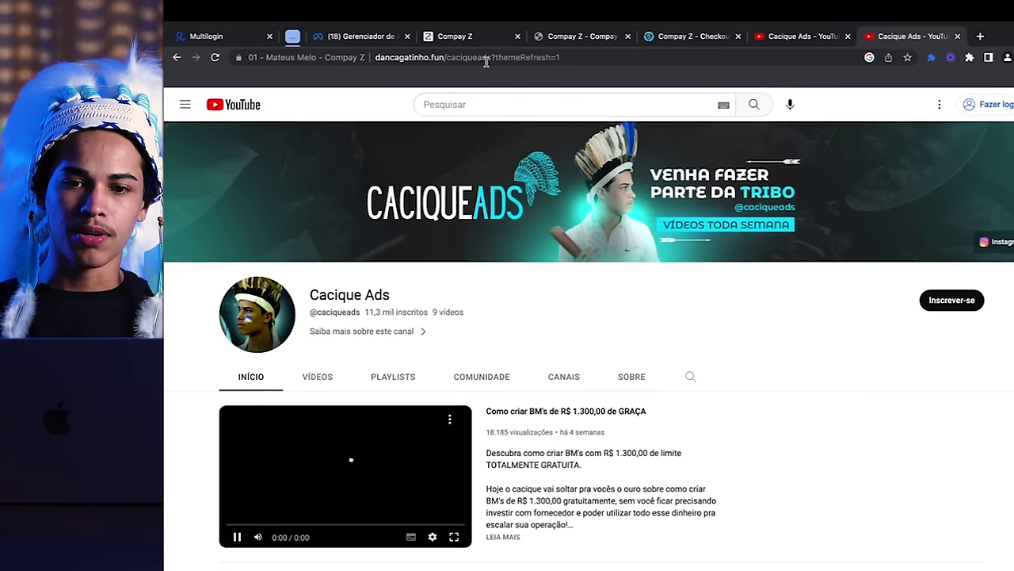
pyautogui.click(453, 36)
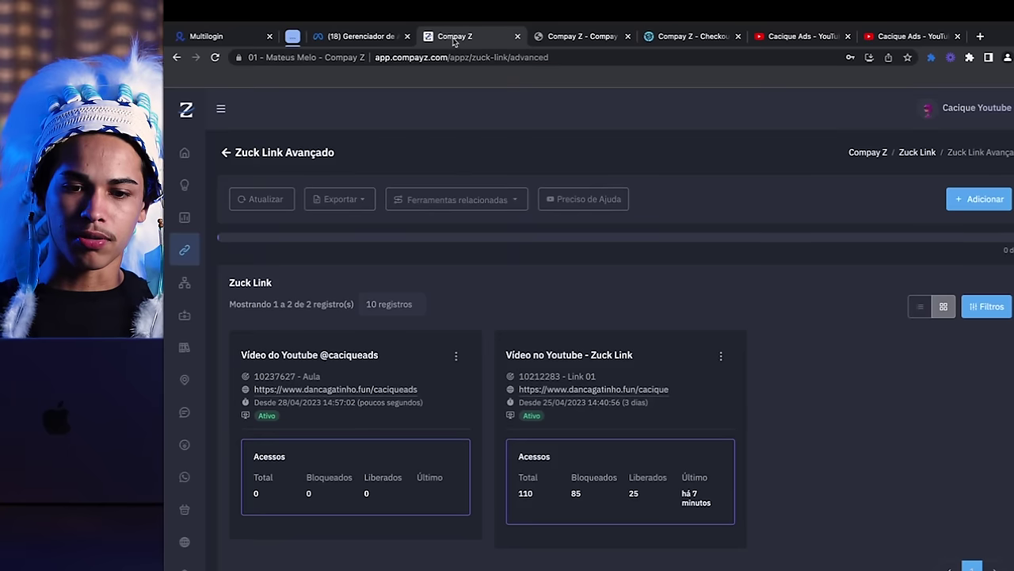
pyautogui.click(456, 356)
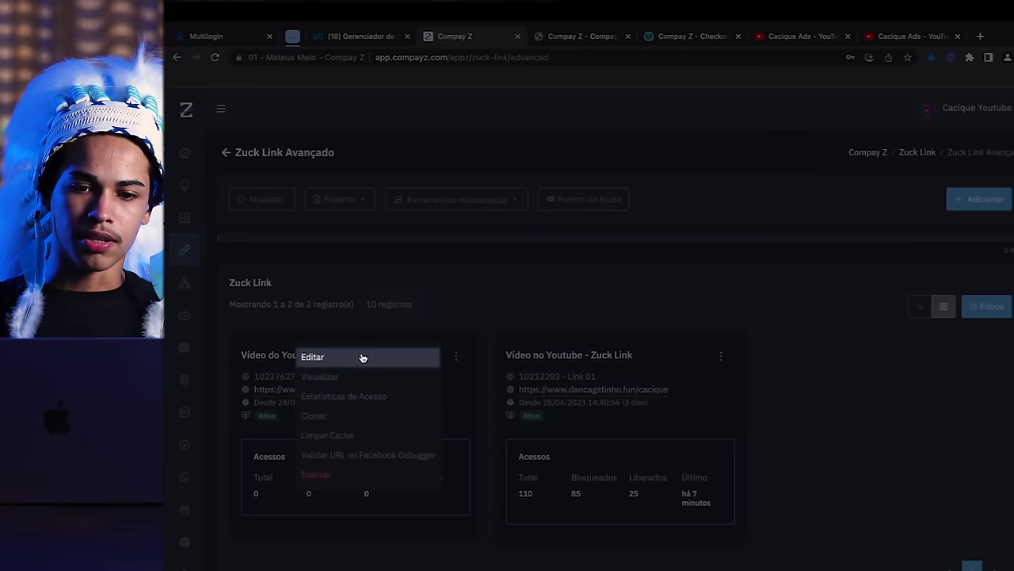
pyautogui.click(478, 322)
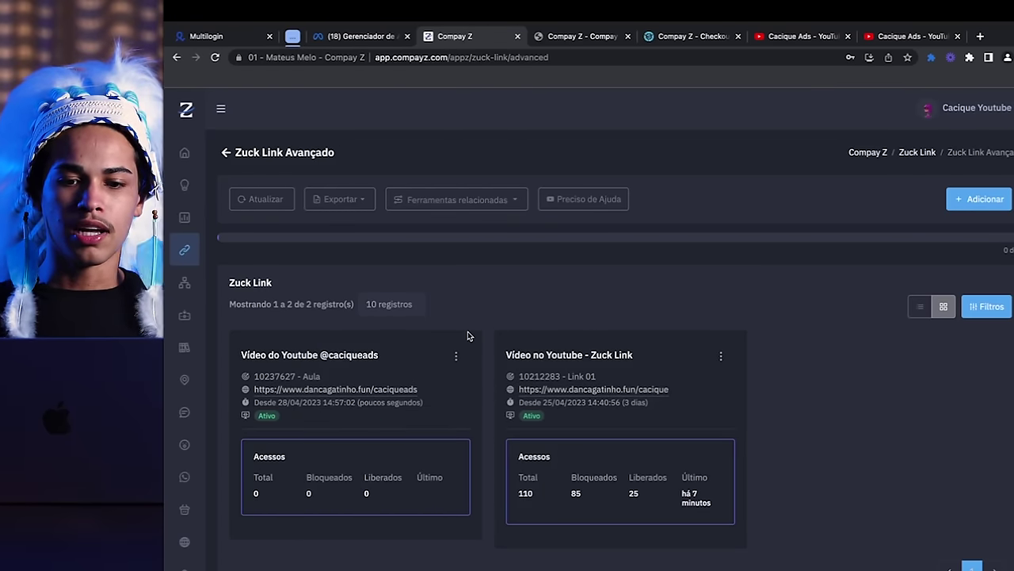
pyautogui.click(456, 357)
pyautogui.click(422, 357)
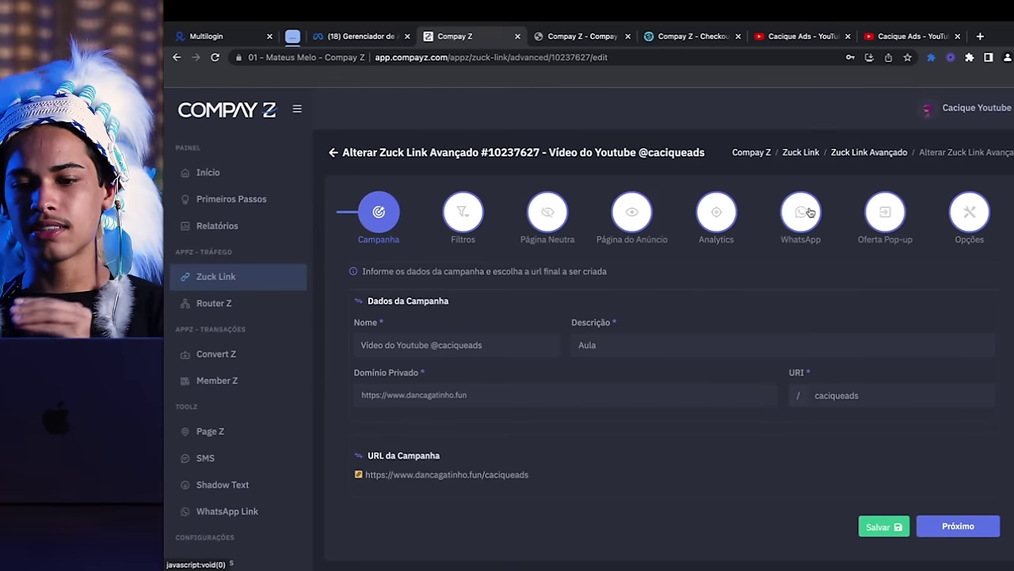
pyautogui.click(714, 212)
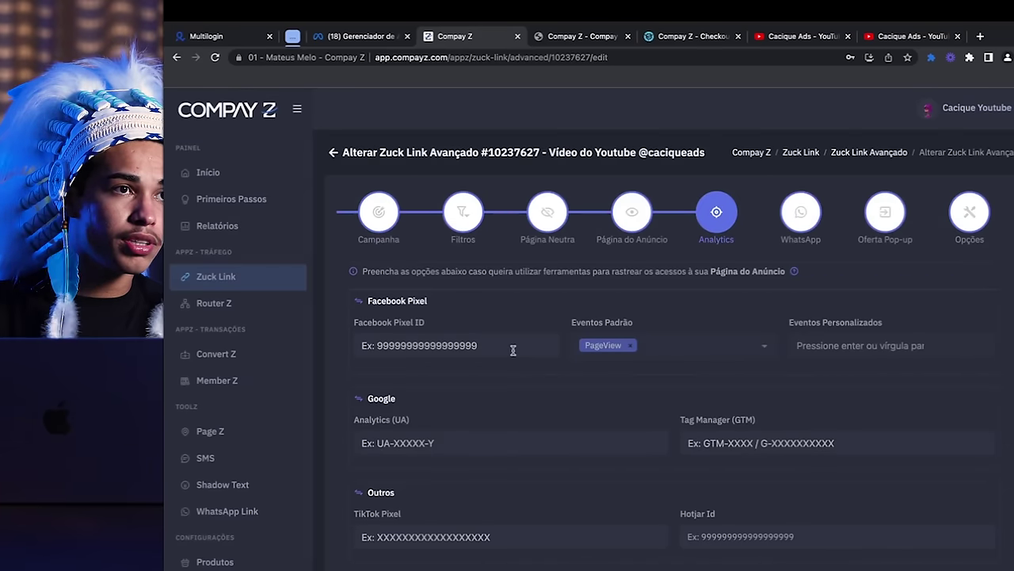
# Switch to Meta Ads Manager, open the ad IMG 01 - Vídeo Youtube for editing and track its site events with Pixel Cacique Z
pyautogui.click(357, 36)
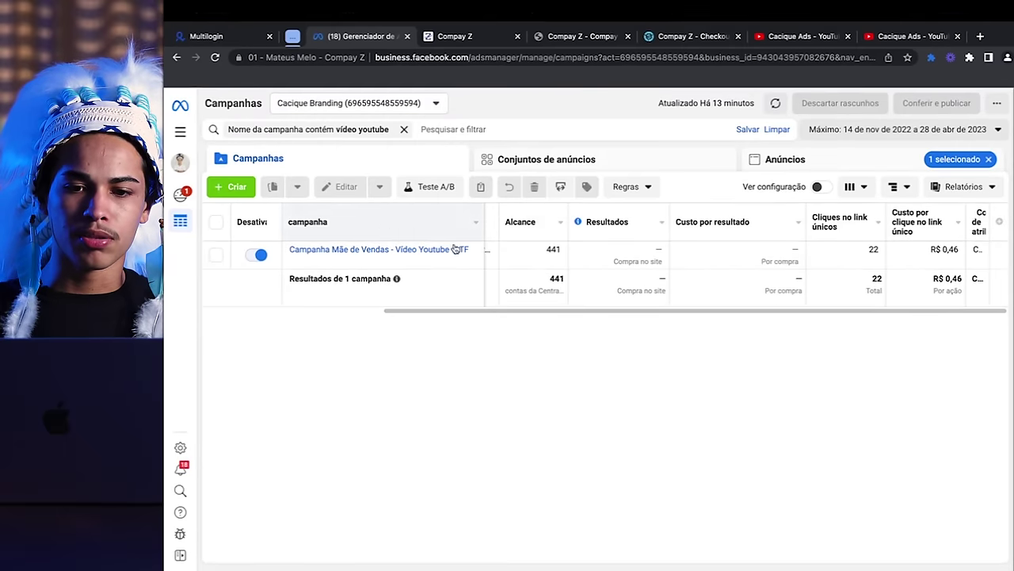
pyautogui.click(774, 160)
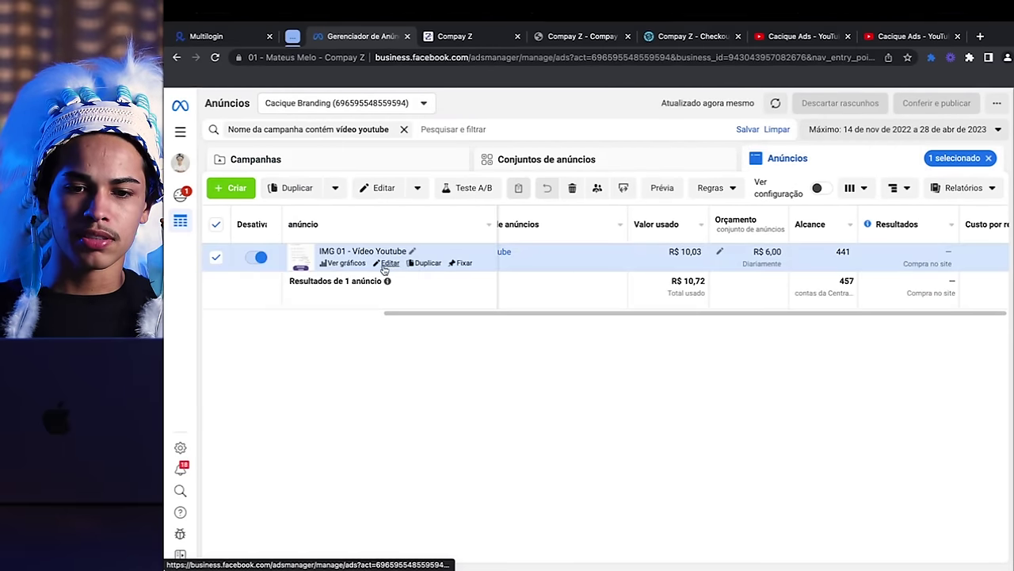
pyautogui.click(387, 263)
pyautogui.scroll(-10, 571, 331)
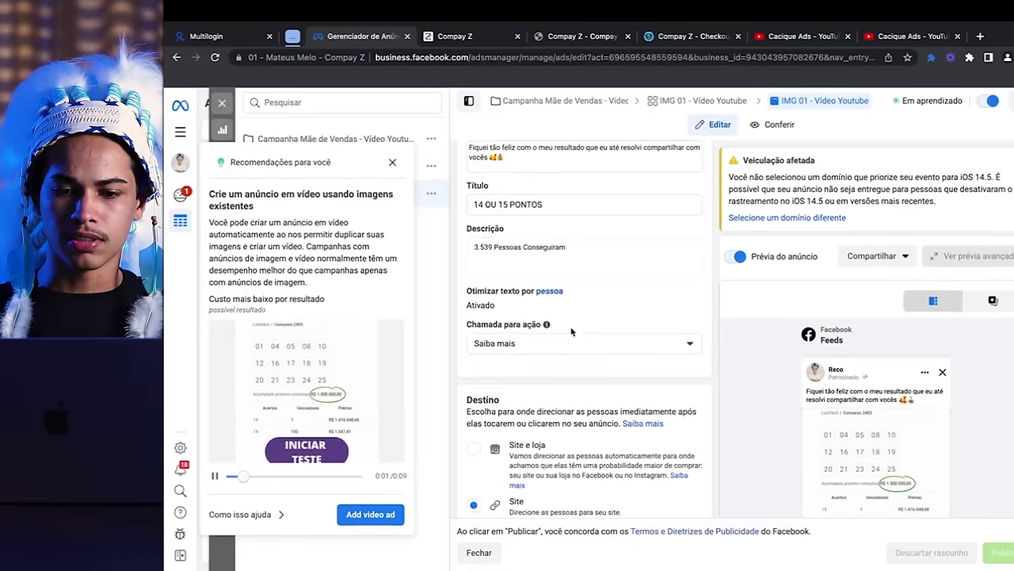
pyautogui.scroll(-8, 571, 331)
pyautogui.click(566, 305)
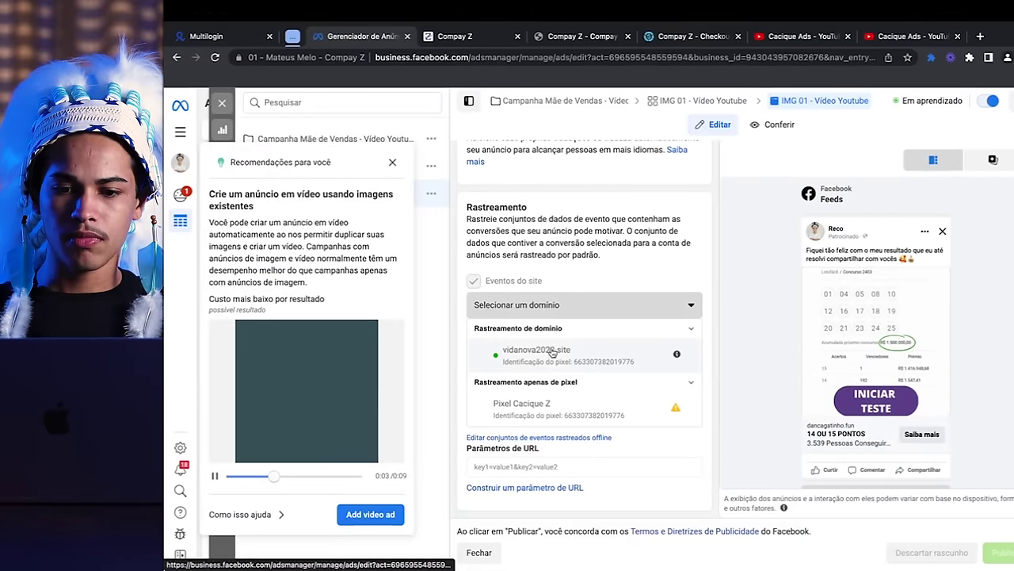
pyautogui.click(555, 403)
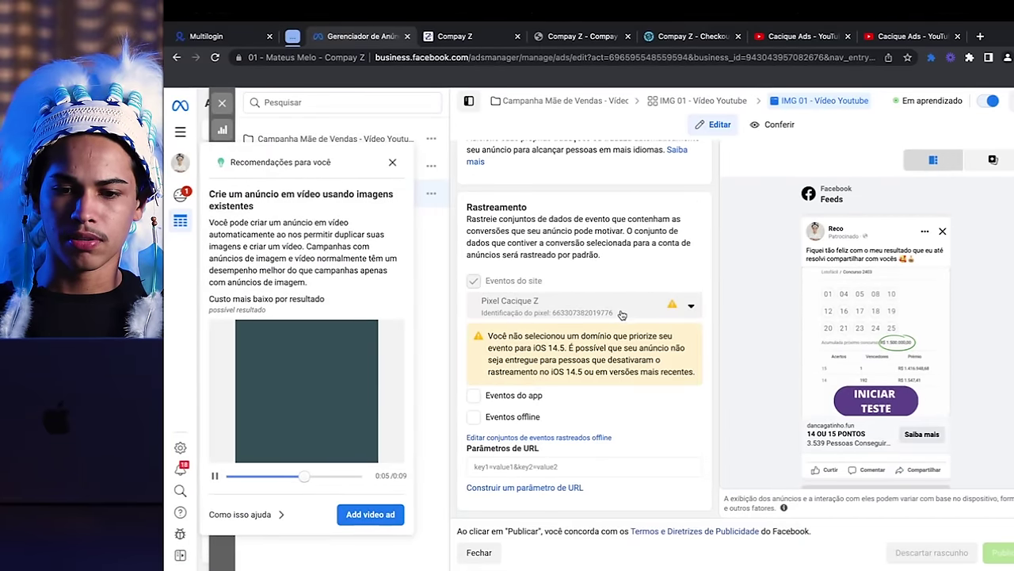
# Try to copy the Pixel Cacique Z ID into the Zuck Link's Facebook Pixel ID, and remove the wrongly pasted web address
pyautogui.click(594, 311)
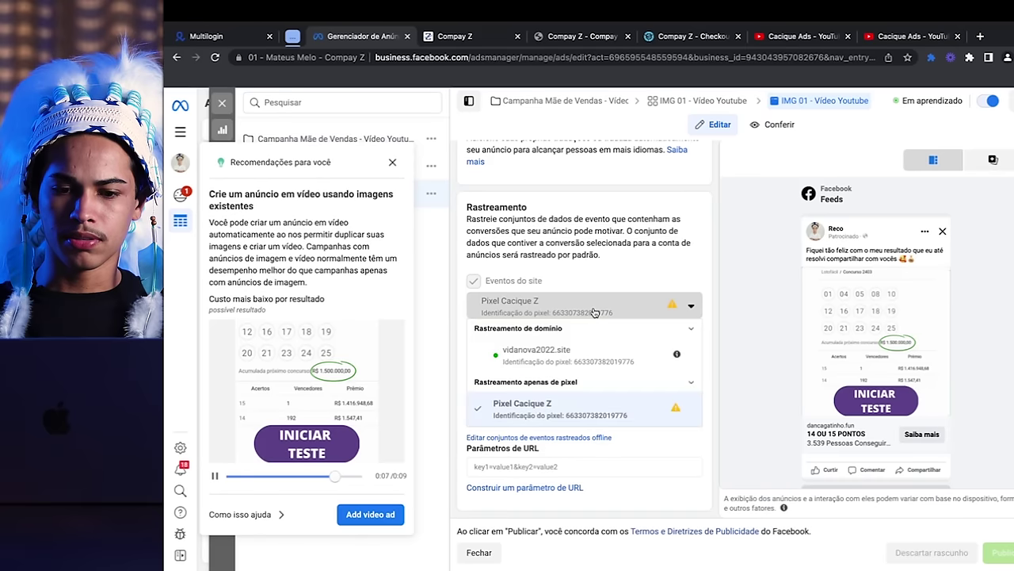
pyautogui.moveTo(628, 417); pyautogui.dragTo(568, 422)
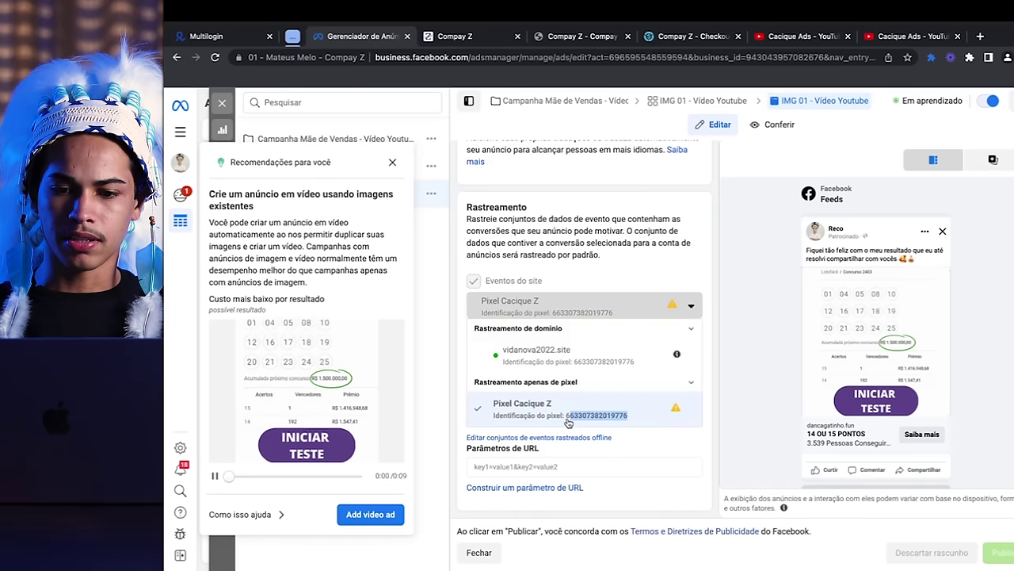
pyautogui.hotkey('ctrl', 'c')
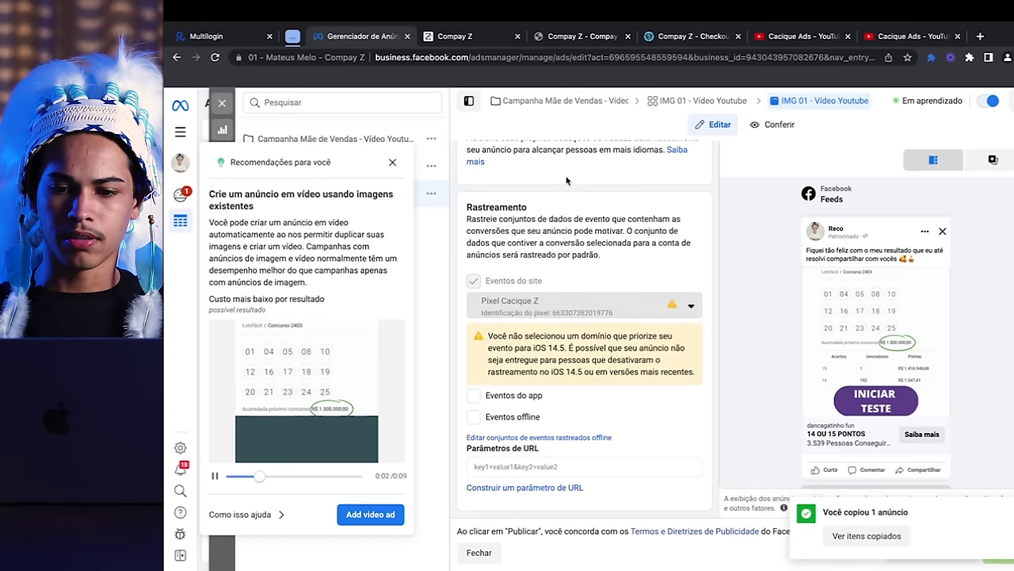
pyautogui.click(469, 36)
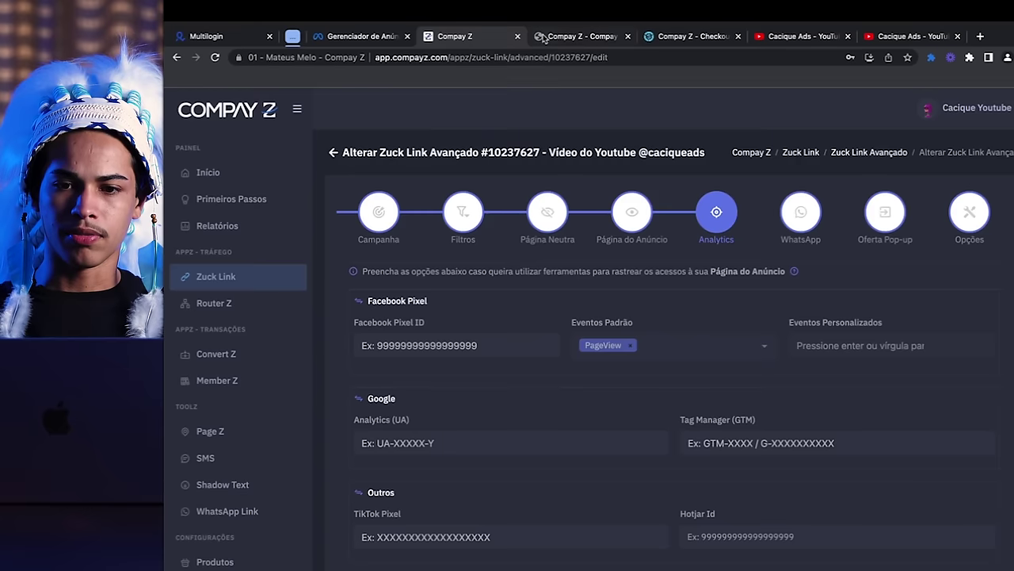
pyautogui.click(491, 349)
pyautogui.hotkey('ctrl', 'v')
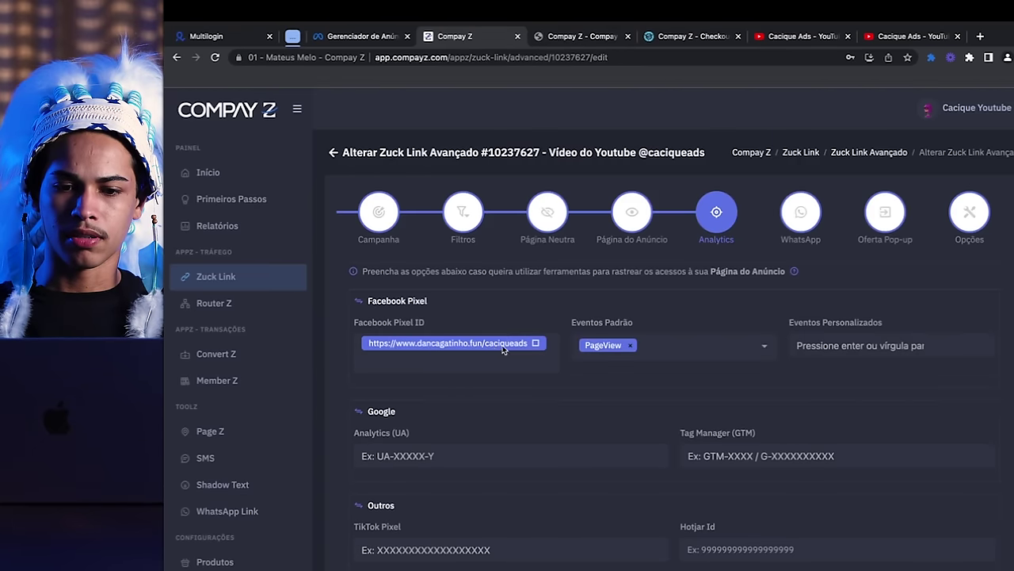
pyautogui.click(536, 343)
# Switch to Meta Ads Manager and set the ad's site event tracking to the vidanova2022.site domain
pyautogui.click(363, 36)
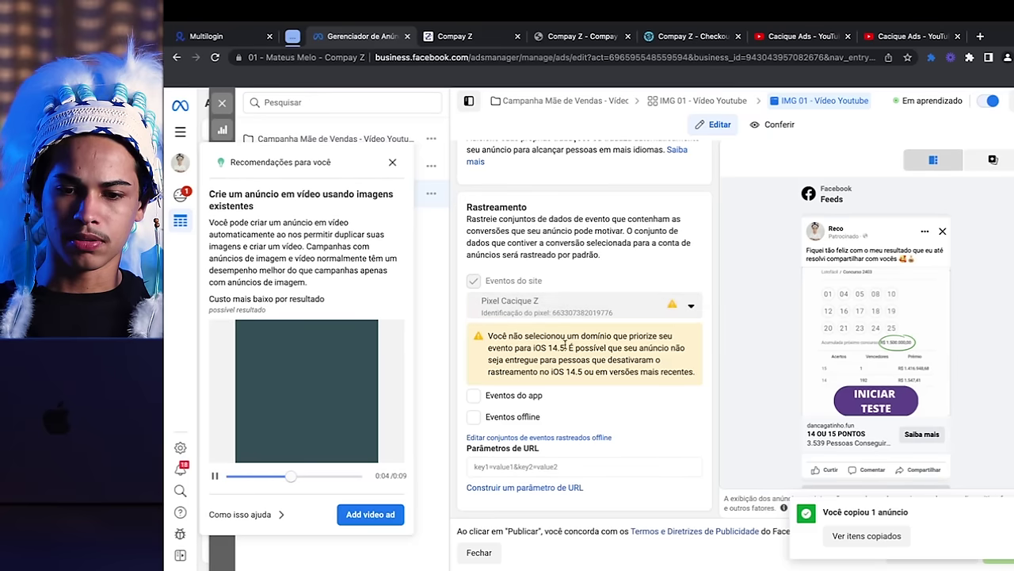
pyautogui.click(601, 306)
pyautogui.click(639, 357)
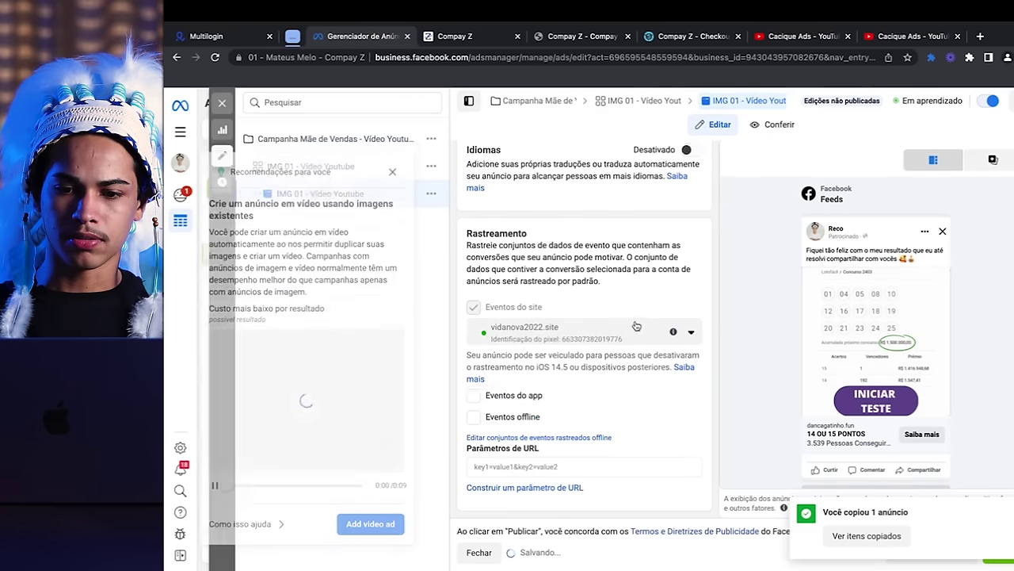
# Copy the pixel ID listed under vidanova2022.site and paste it into the Zuck Link's Facebook Pixel ID in Compay Z
pyautogui.click(613, 315)
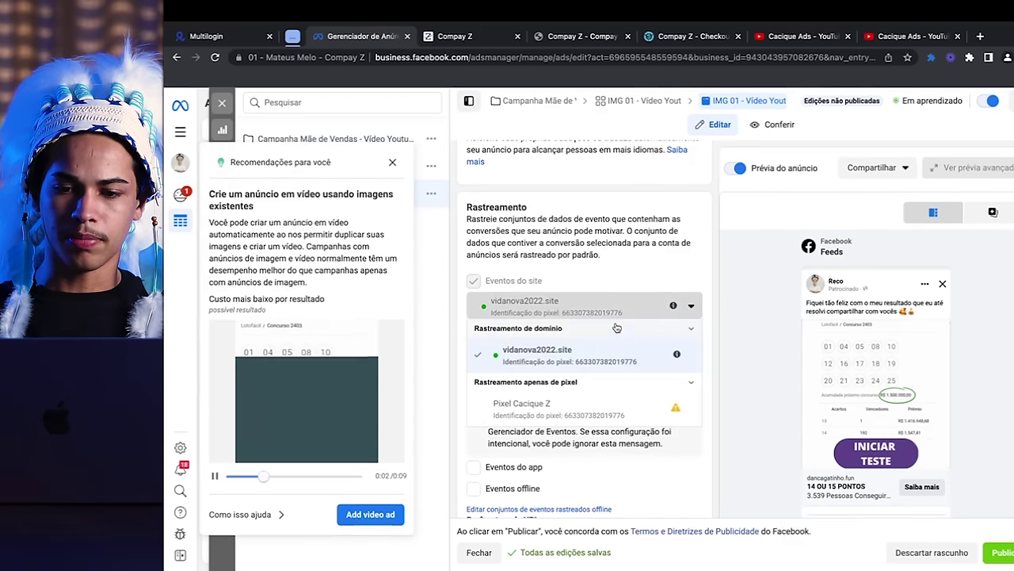
pyautogui.moveTo(639, 362); pyautogui.dragTo(577, 366)
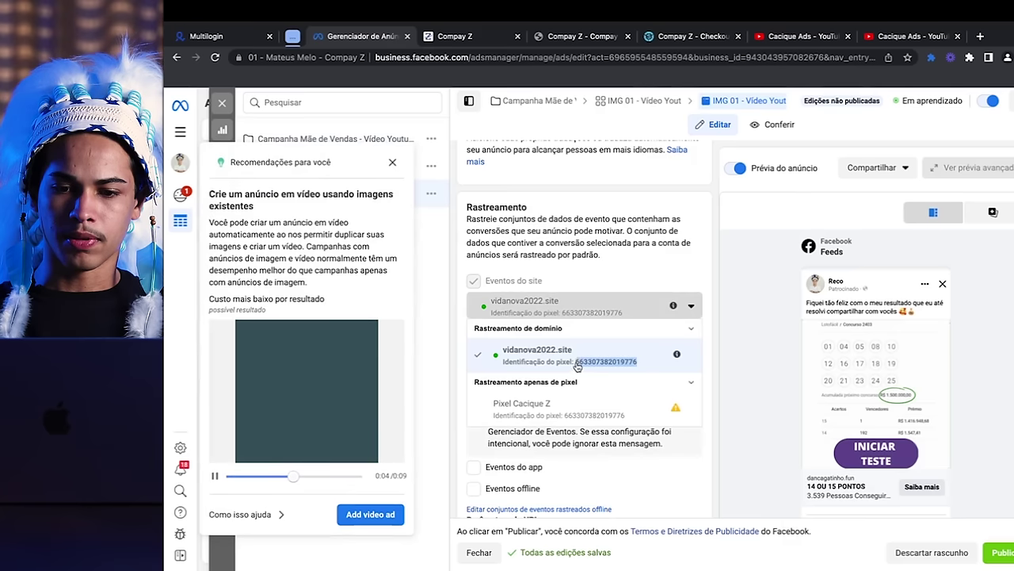
pyautogui.press('Escape')
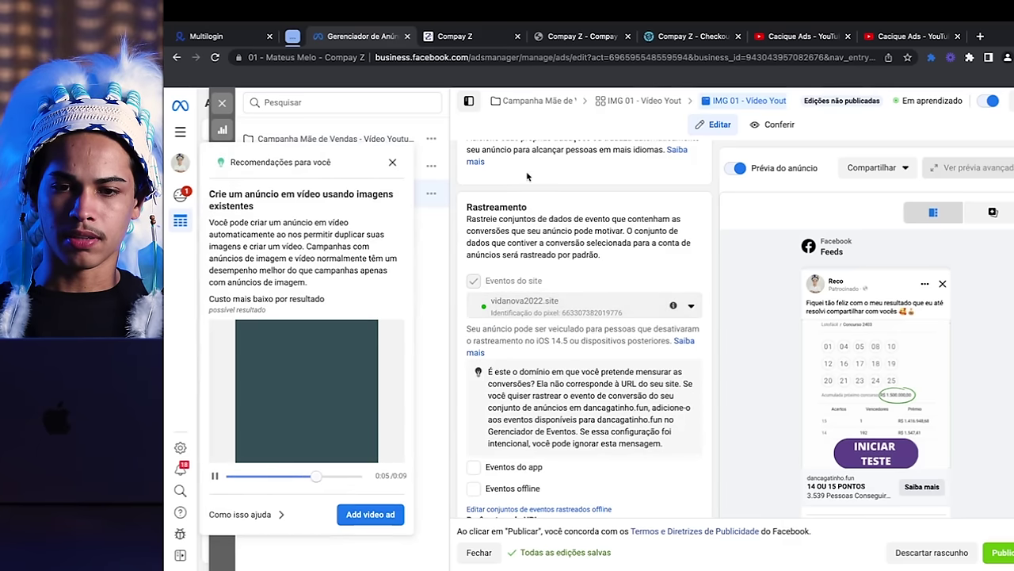
pyautogui.click(478, 38)
pyautogui.hotkey('ctrl', 'v')
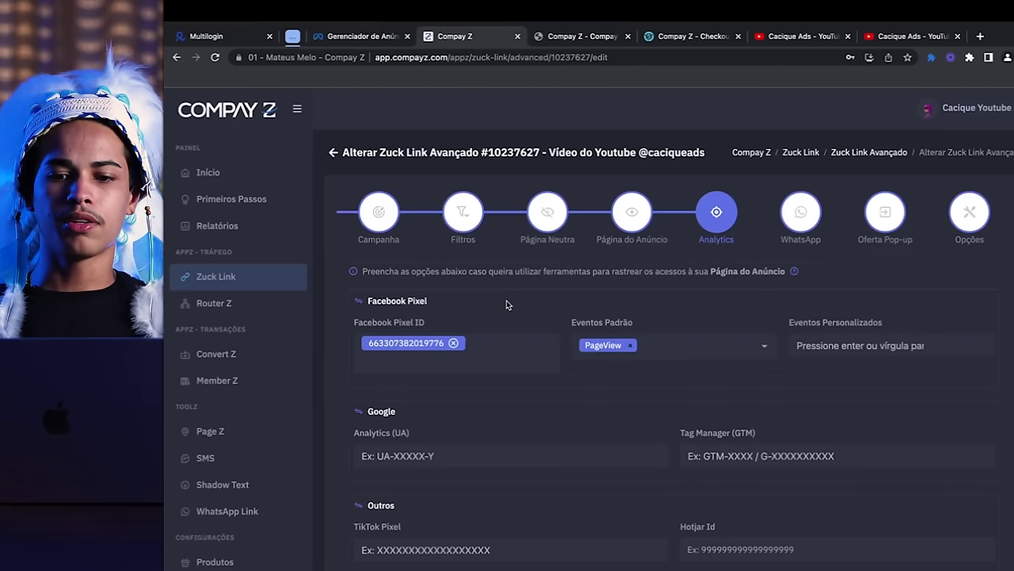
# Add ViewContent to the Facebook Pixel's standard events (Eventos Padrão), alongside PageView
pyautogui.scroll(-1, 507, 304)
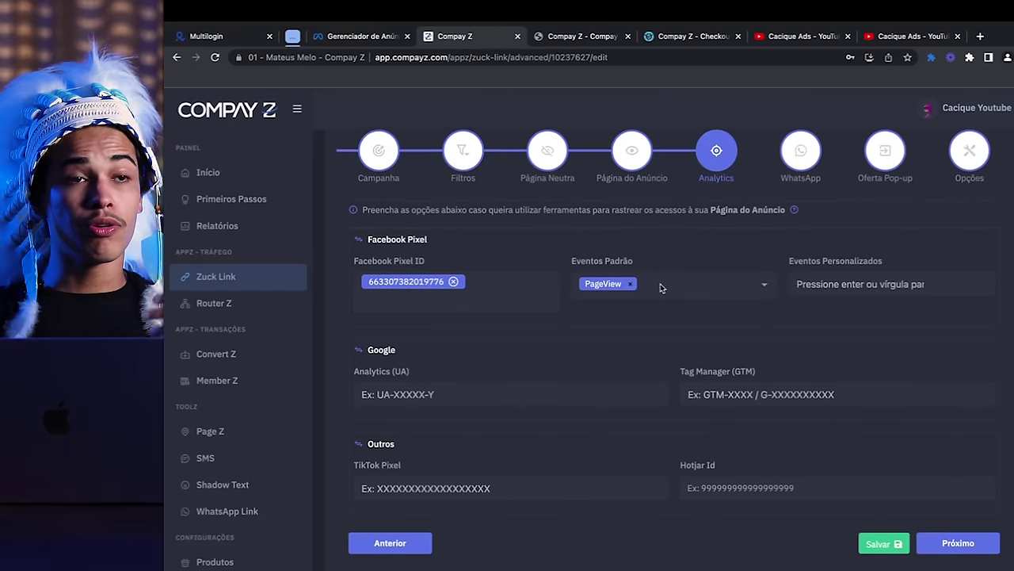
pyautogui.click(661, 288)
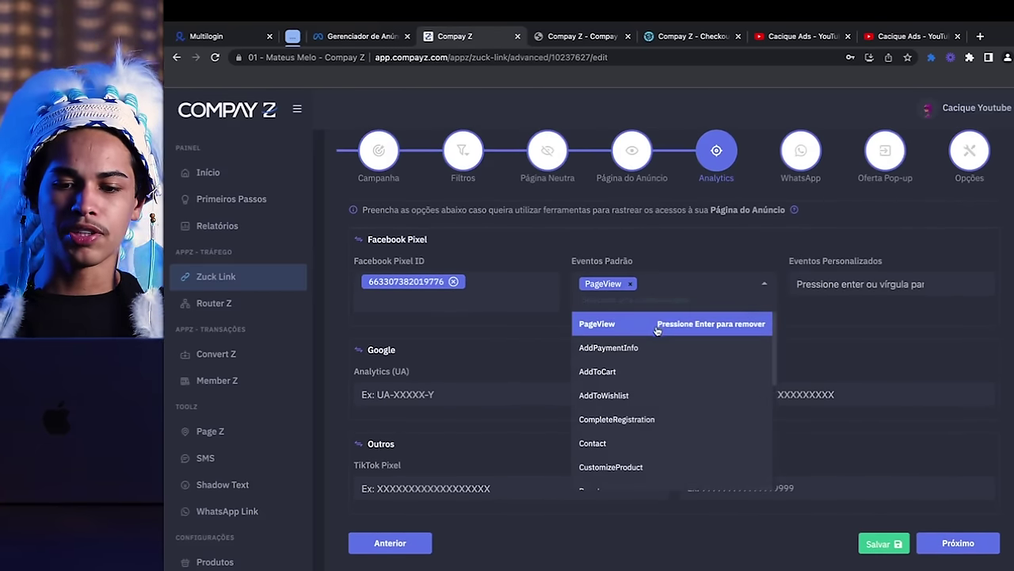
pyautogui.scroll(-1, 646, 400)
pyautogui.scroll(-1, 646, 400)
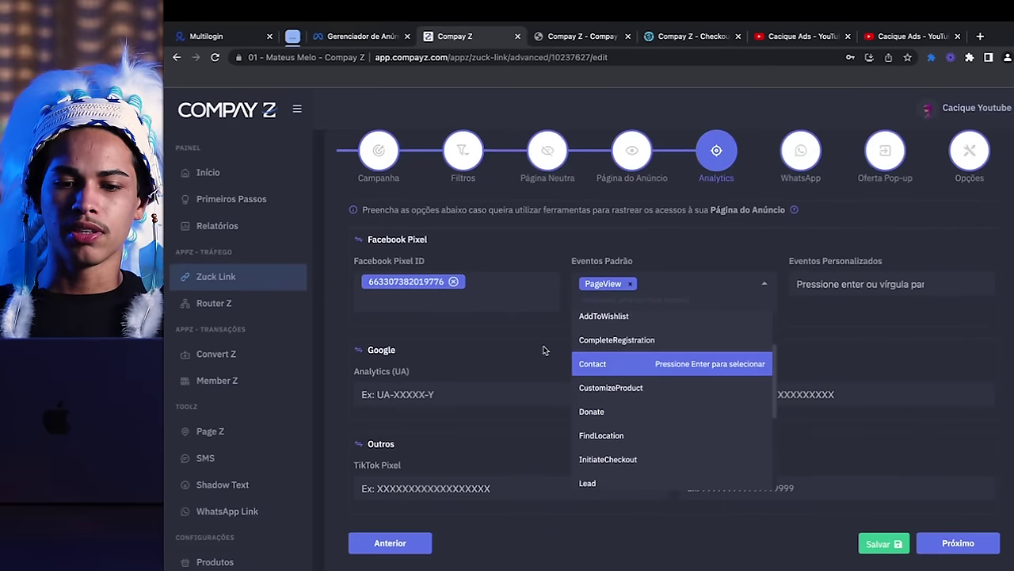
pyautogui.click(516, 336)
pyautogui.scroll(-1, 436, 374)
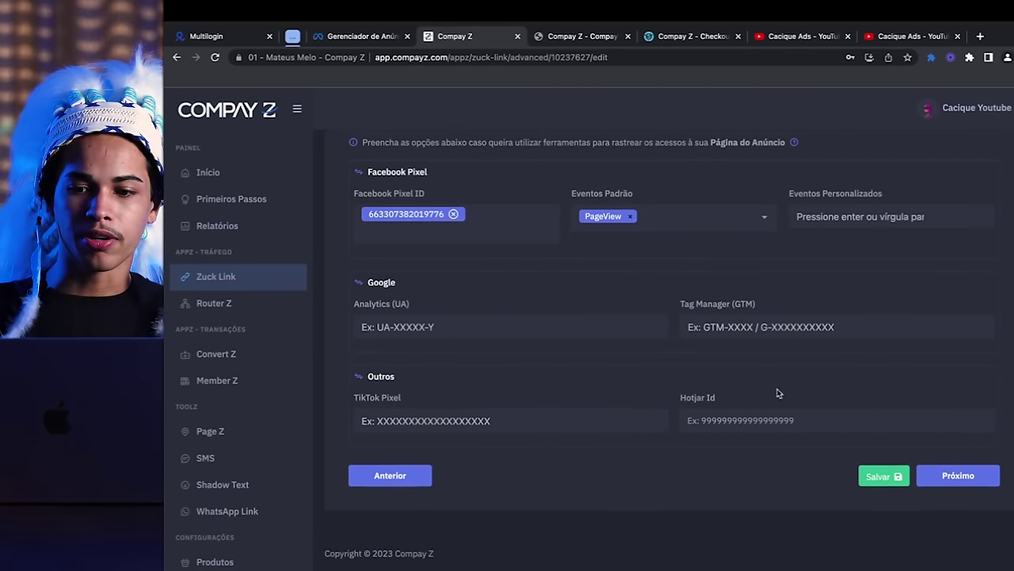
pyautogui.scroll(1, 820, 297)
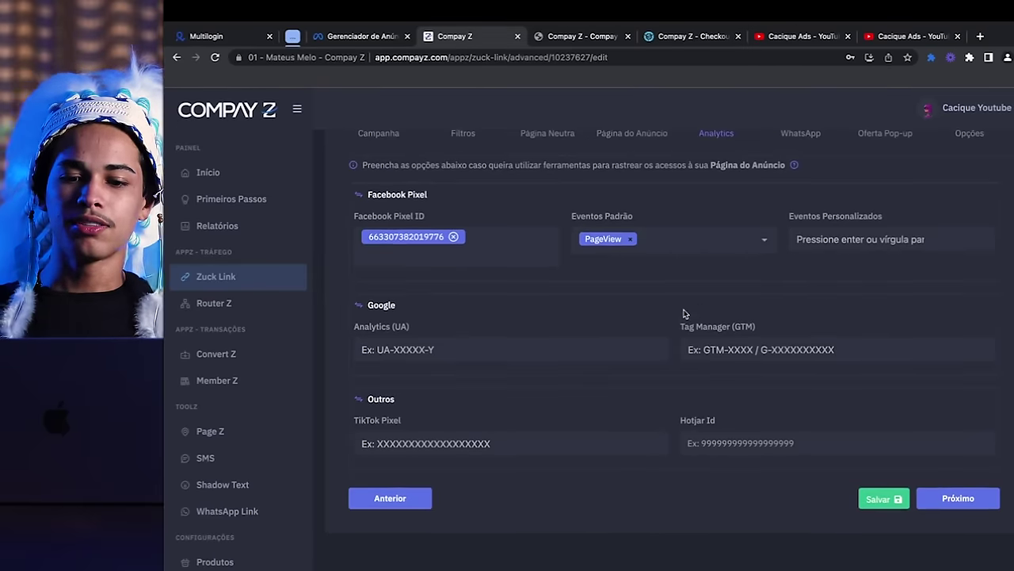
pyautogui.scroll(-1, 686, 310)
pyautogui.click(655, 217)
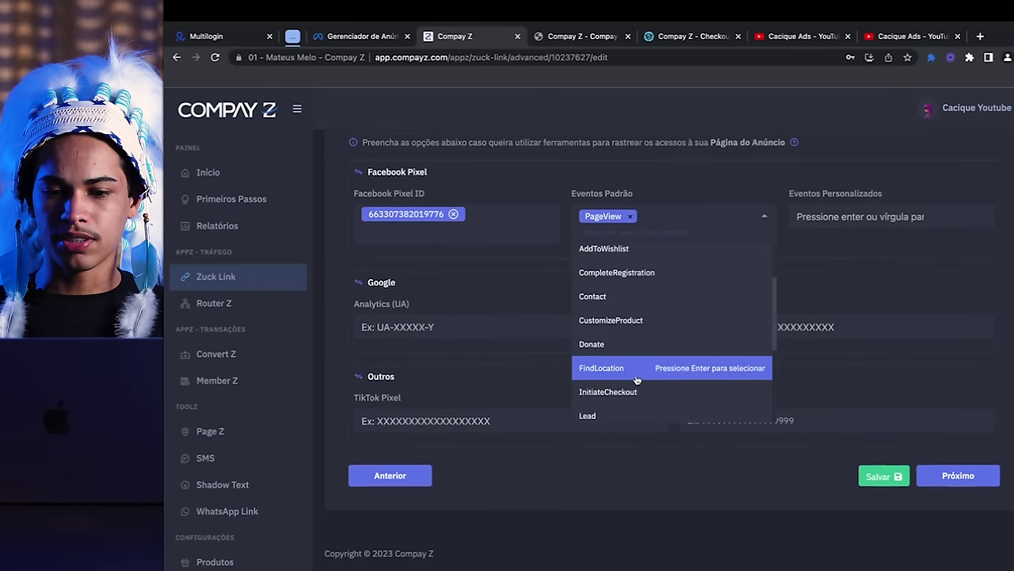
pyautogui.scroll(-1, 633, 388)
pyautogui.scroll(-2, 634, 388)
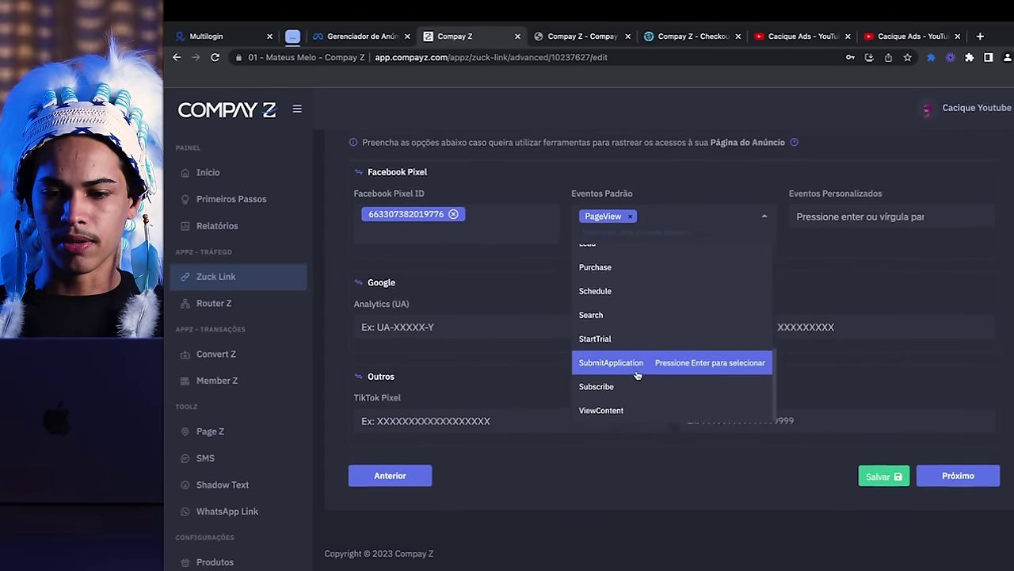
pyautogui.click(634, 412)
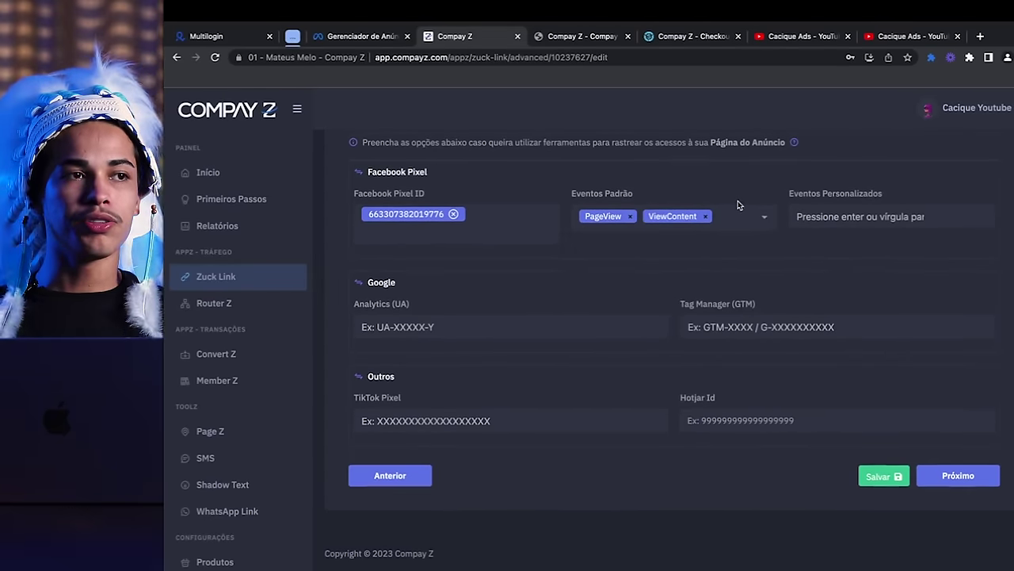
# Examine the Zuck Link's WhatsApp, Oferta Pop-up and Opções settings, enabling the WhatsApp button and pop-up offer only temporarily to view their fields
pyautogui.scroll(3, 786, 352)
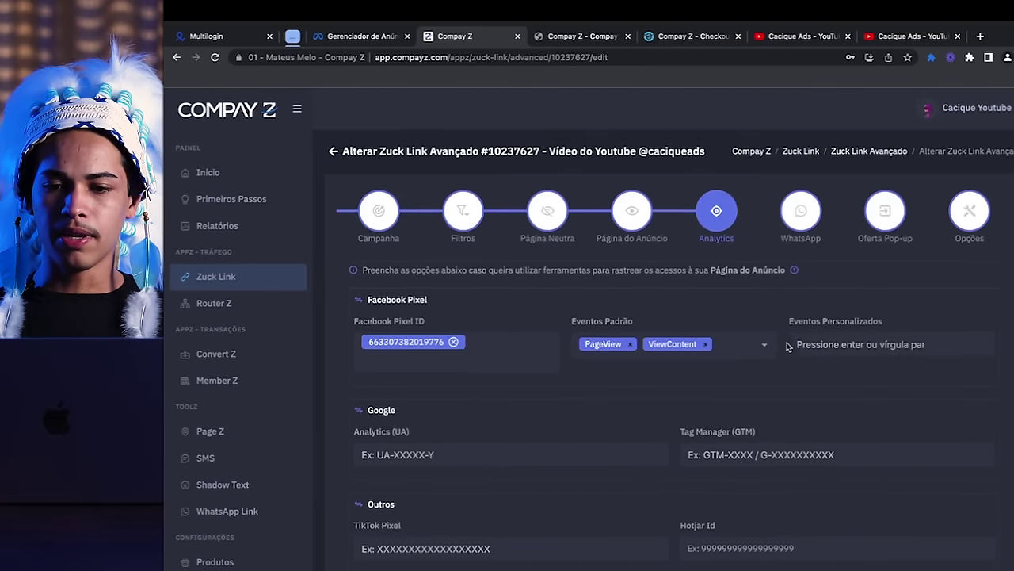
pyautogui.click(805, 212)
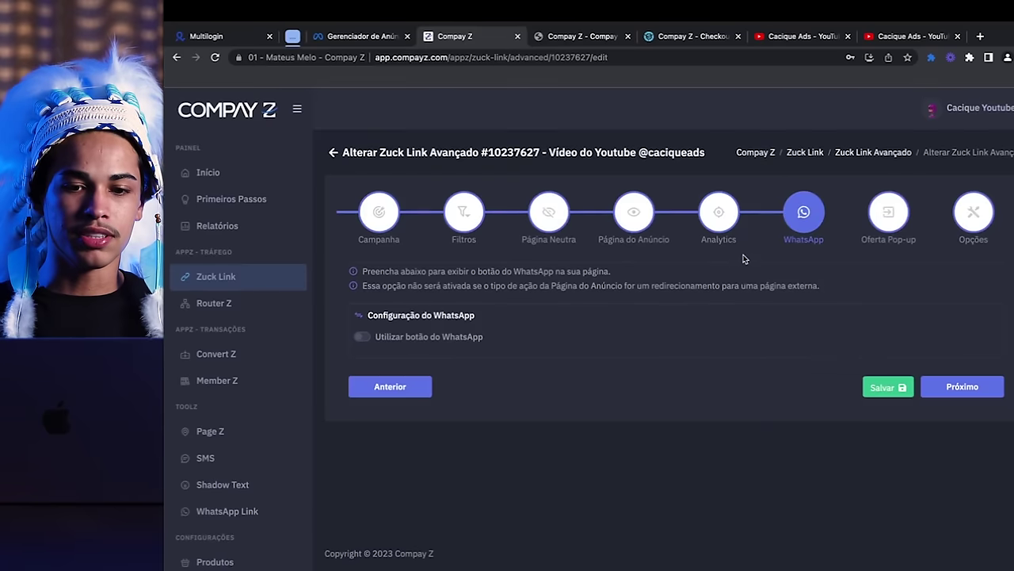
pyautogui.click(361, 337)
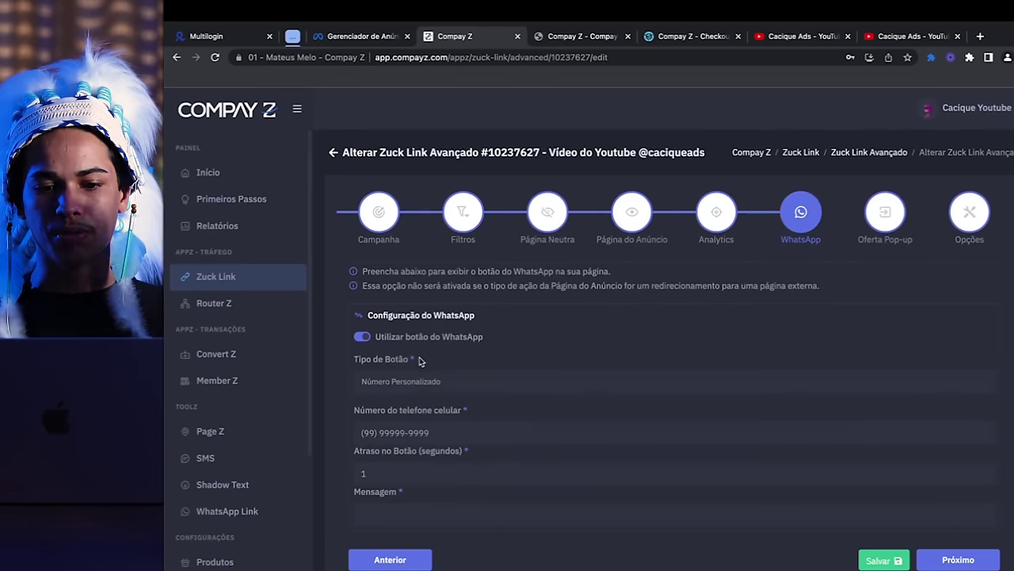
pyautogui.click(363, 336)
pyautogui.click(958, 560)
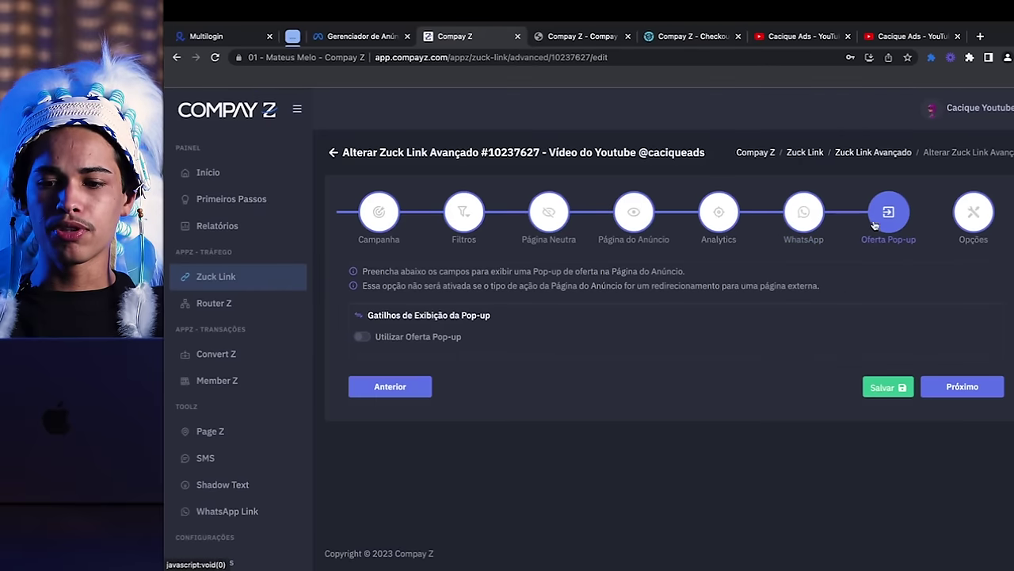
pyautogui.click(362, 336)
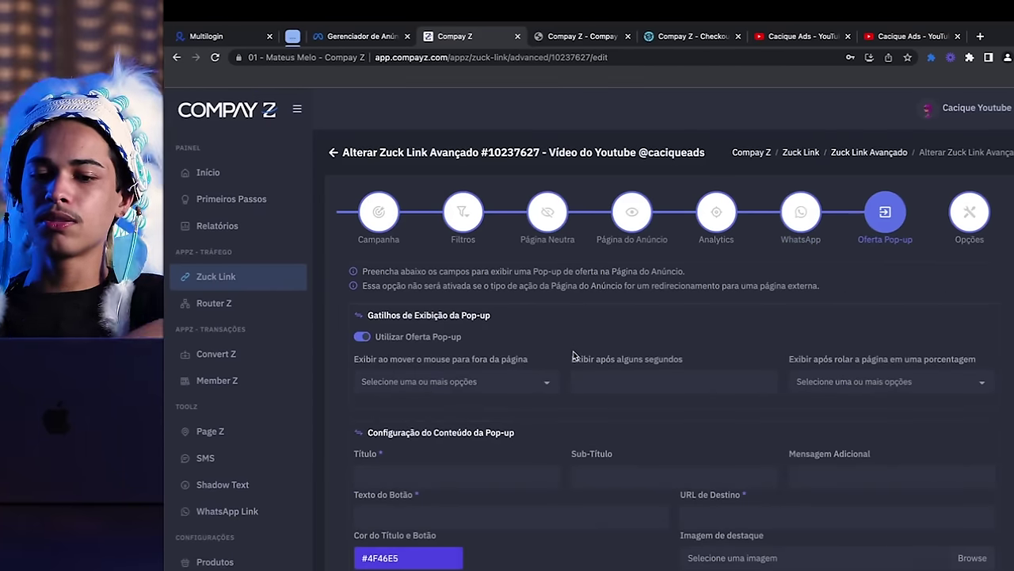
pyautogui.click(362, 336)
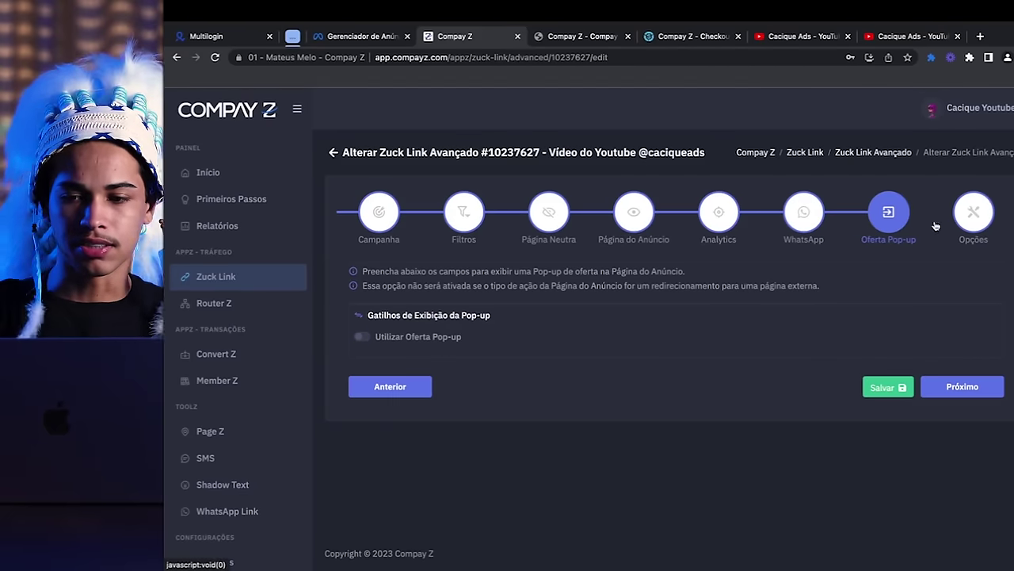
pyautogui.click(964, 219)
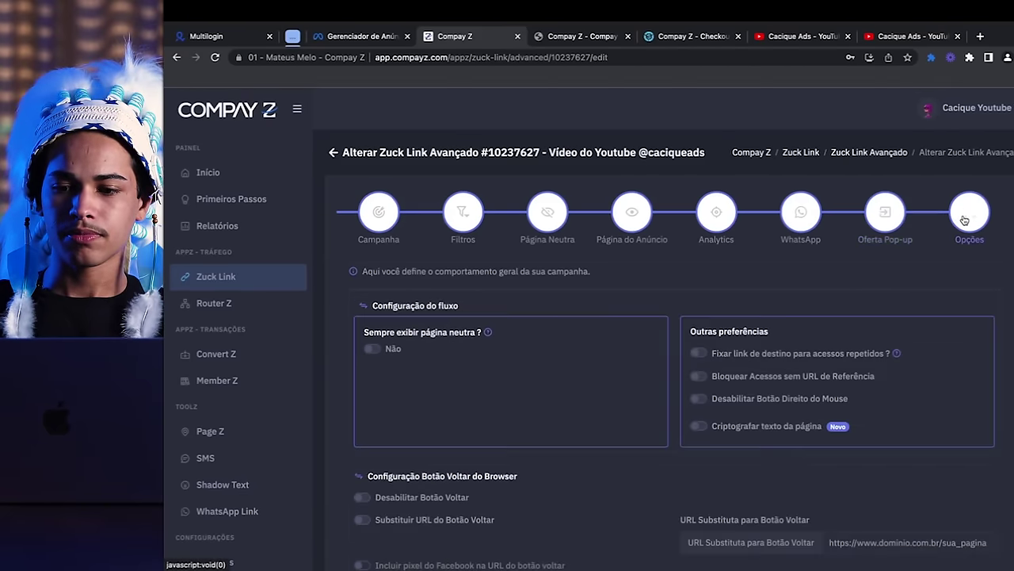
pyautogui.scroll(-2, 803, 294)
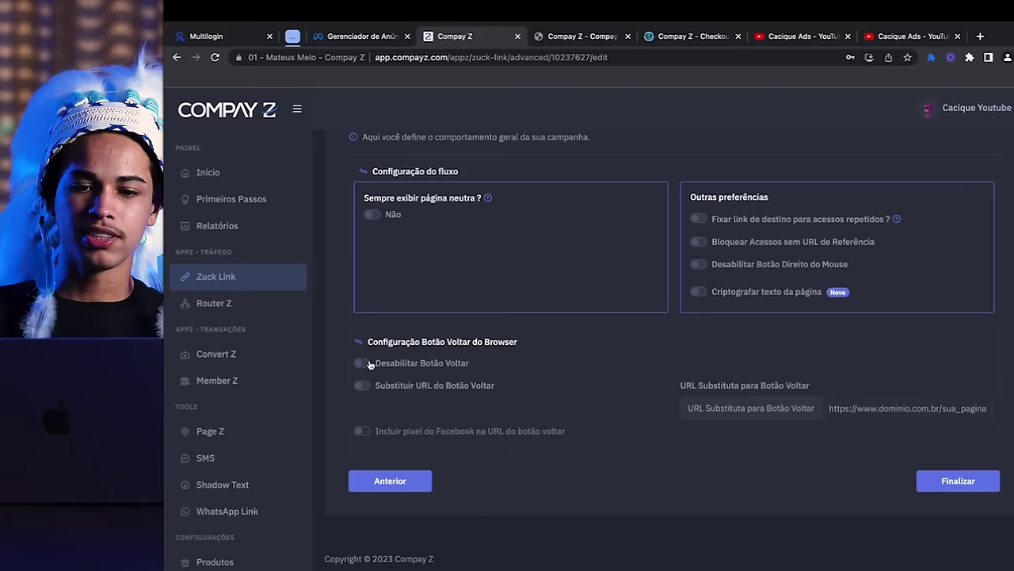
pyautogui.scroll(2, 464, 143)
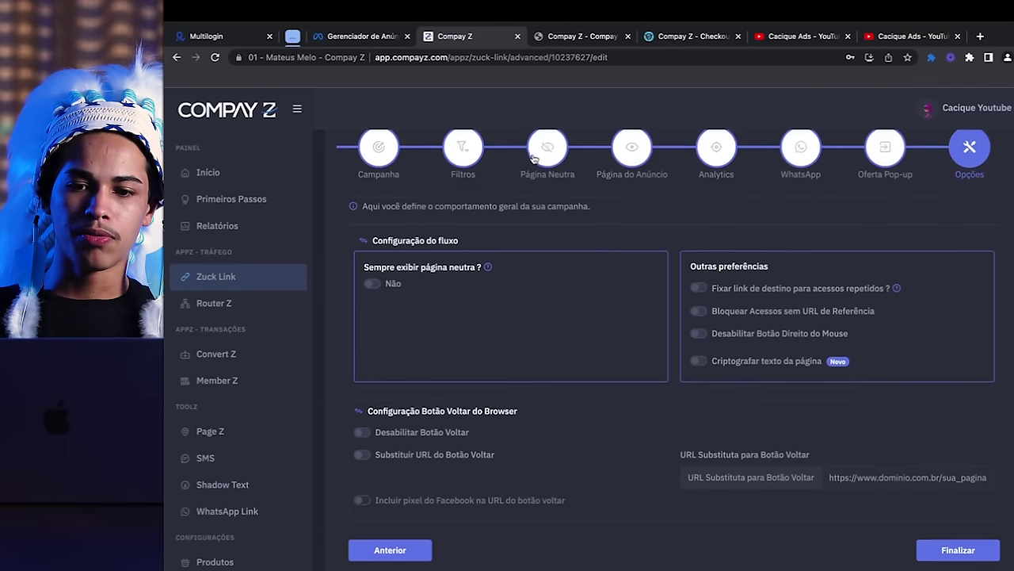
# In the Zuck Link's filters, remove Windows, OS X and Linux from the allowed operating systems and save the link
pyautogui.click(464, 145)
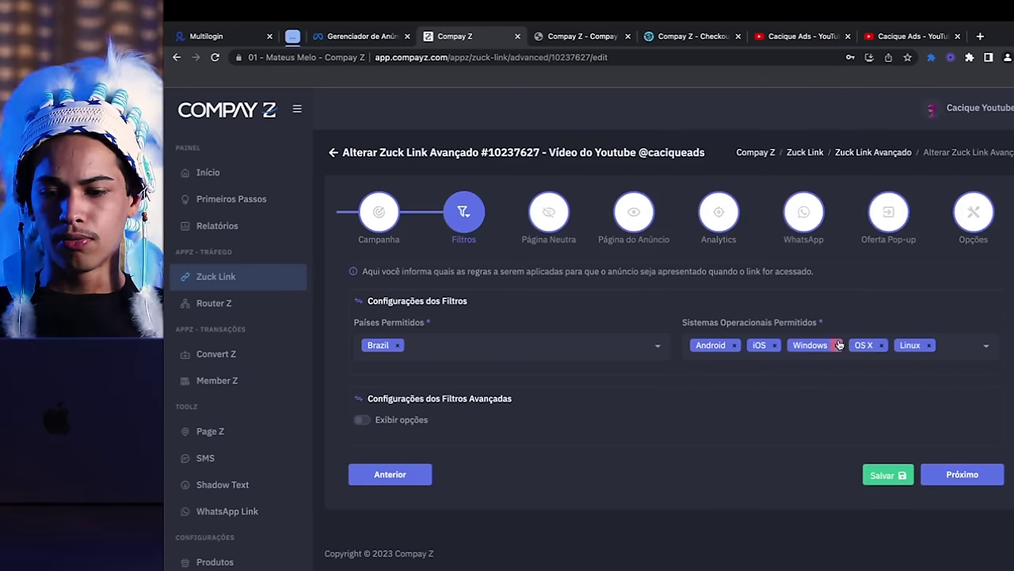
pyautogui.click(837, 346)
pyautogui.click(820, 345)
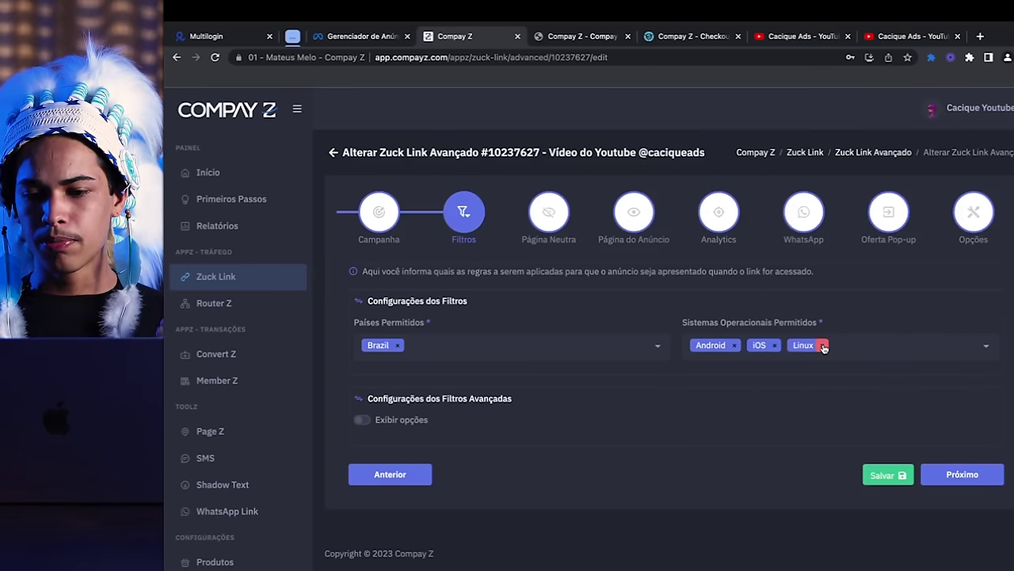
pyautogui.click(823, 345)
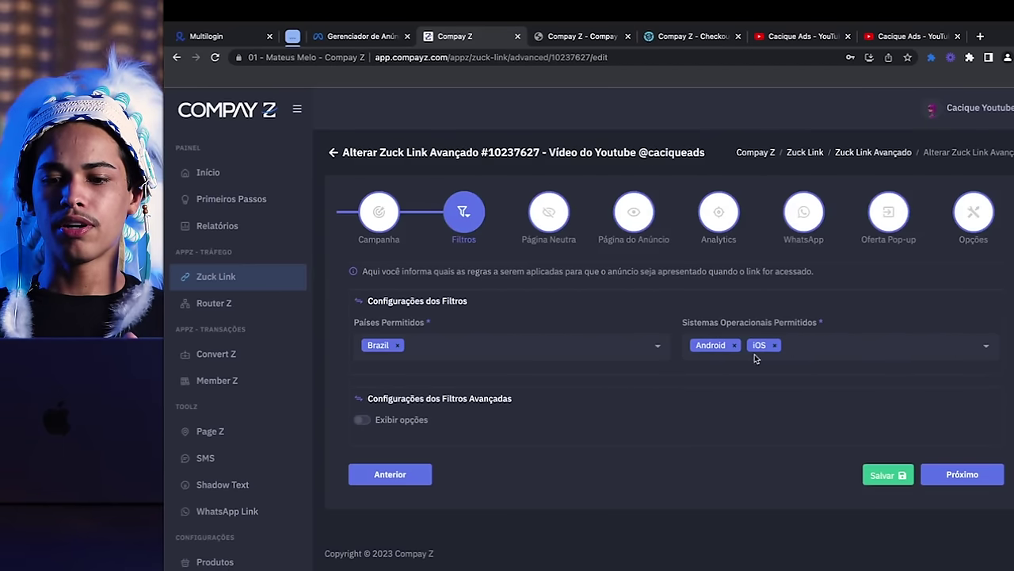
pyautogui.click(888, 474)
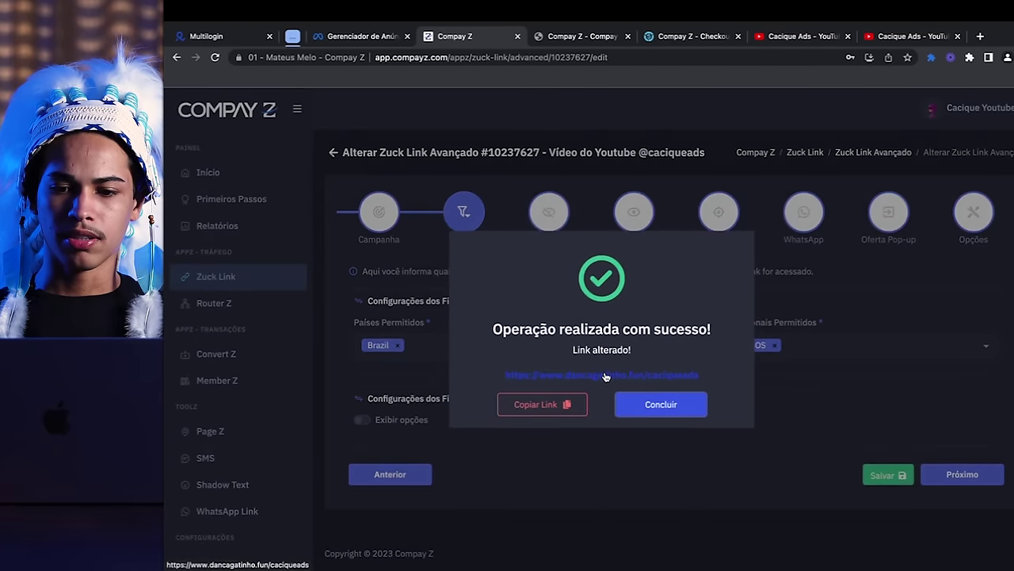
# Test the Zuck Link in the second Cacique Ads browser tab by reloading dancagatinho.fun/caciqueads without the themeRefresh parameter
pyautogui.click(907, 52)
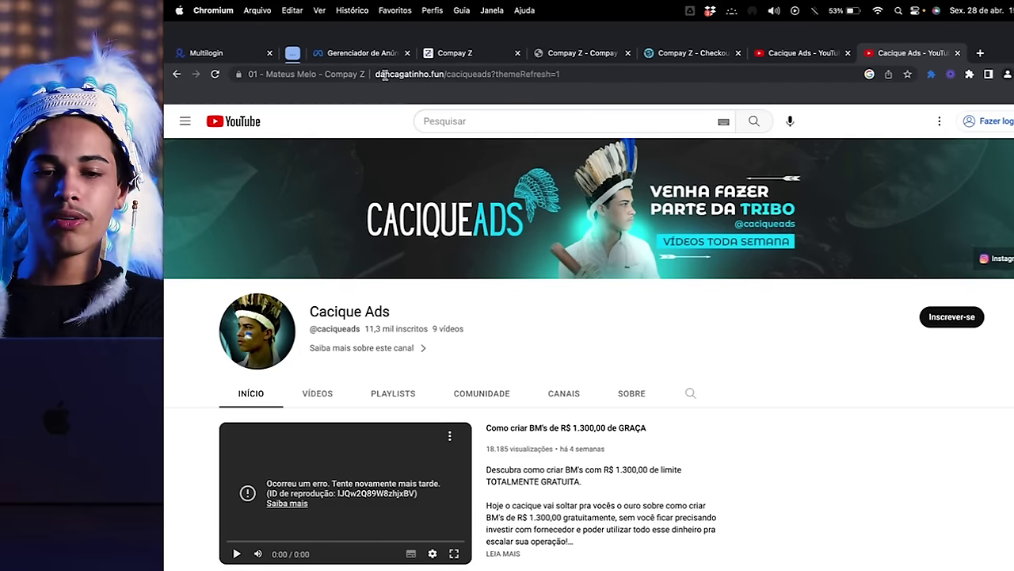
pyautogui.click(214, 74)
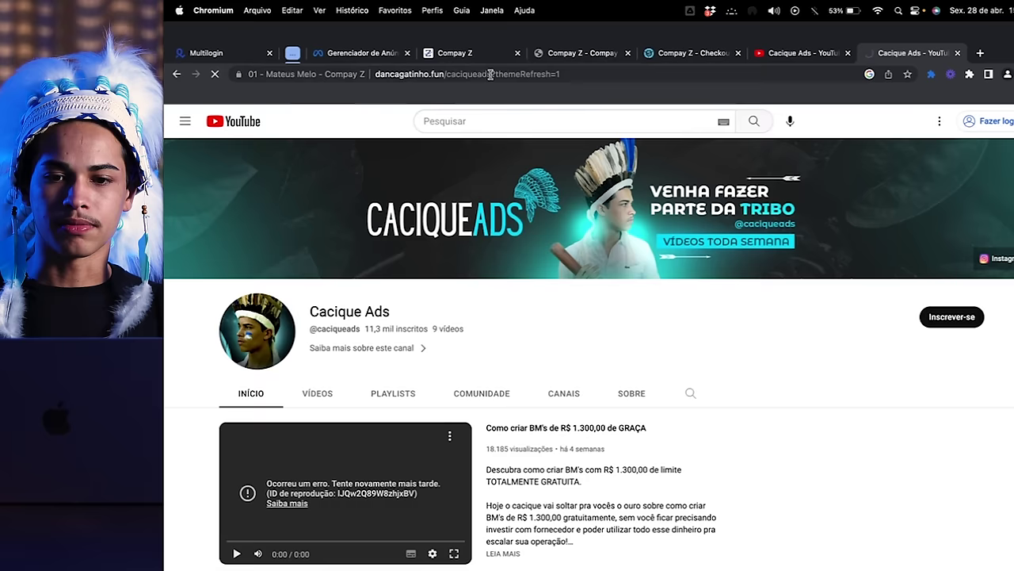
pyautogui.click(564, 74)
pyautogui.press('BackSpace')
pyautogui.press('BackSpace')
pyautogui.press('BackSpace')
pyautogui.press('BackSpace')
pyautogui.press('BackSpace')
pyautogui.press('BackSpace')
pyautogui.press('BackSpace')
pyautogui.press('BackSpace')
pyautogui.press('BackSpace')
pyautogui.press('BackSpace')
pyautogui.press('BackSpace')
pyautogui.press('BackSpace')
pyautogui.press('BackSpace')
pyautogui.press('BackSpace')
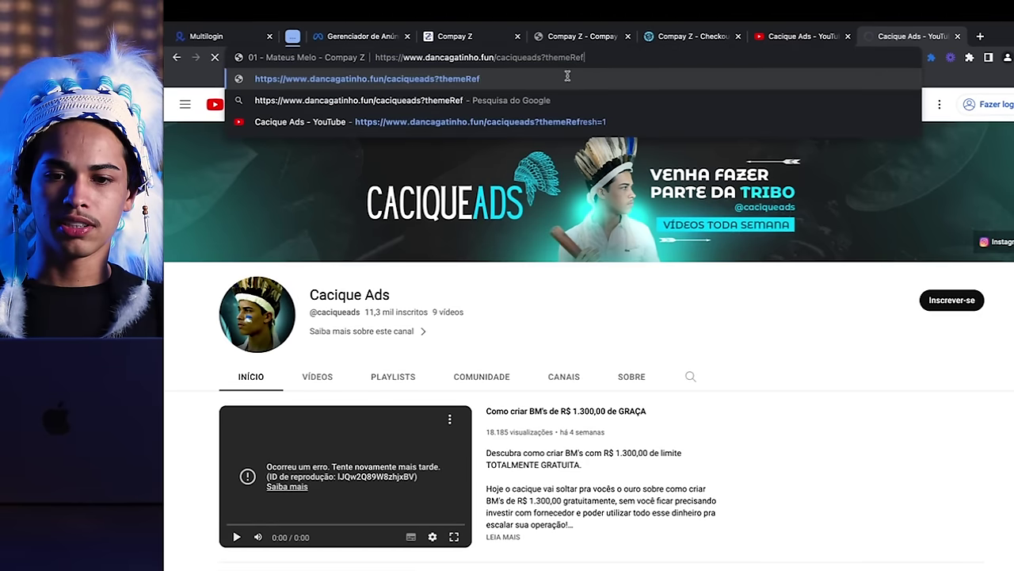
pyautogui.press('BackSpace')
pyautogui.press('Return')
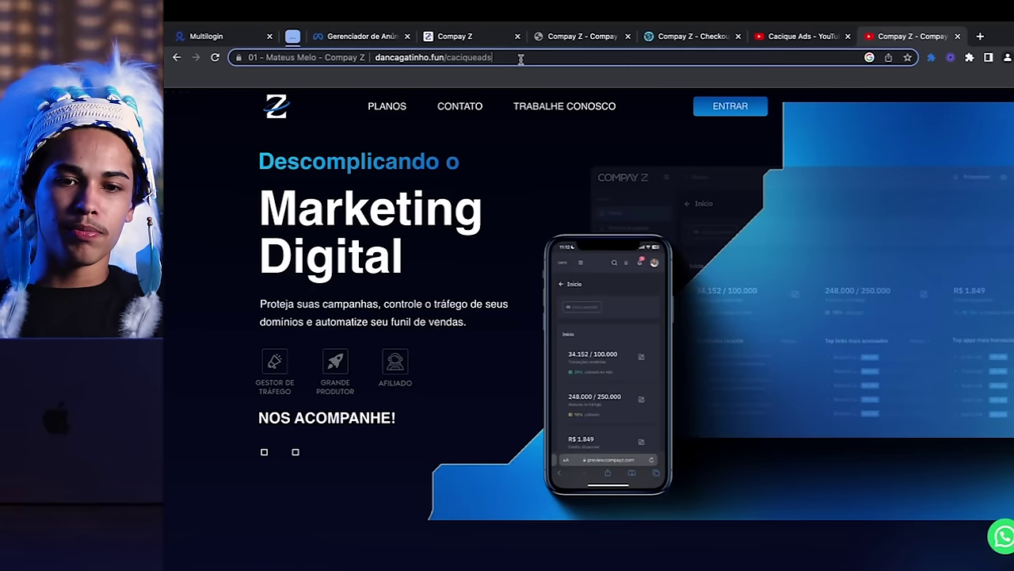
# Switch to Meta Ads Manager and quickly duplicate the ad set IMG 01 - Vídeo Youtube
pyautogui.click(361, 37)
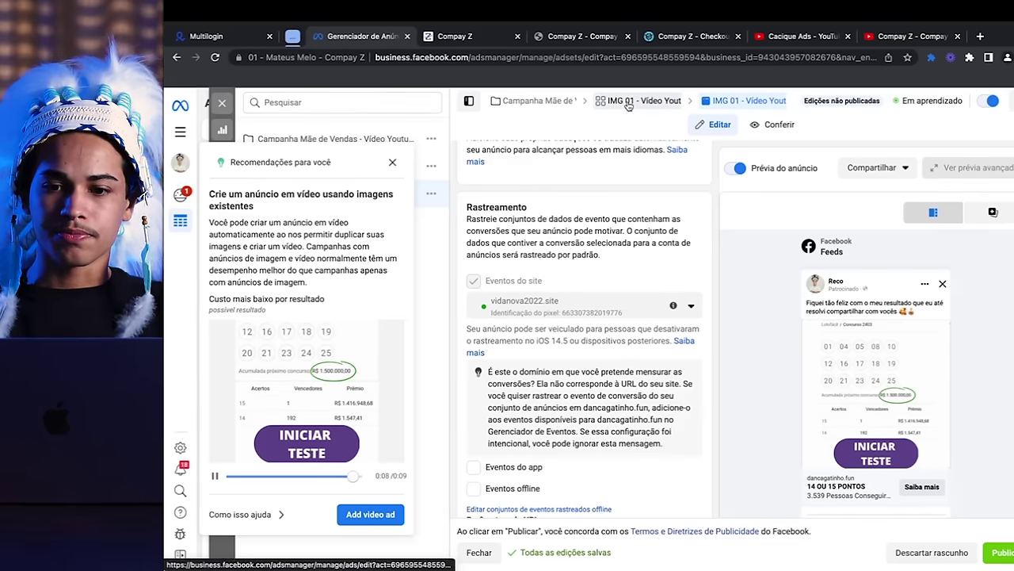
pyautogui.click(638, 101)
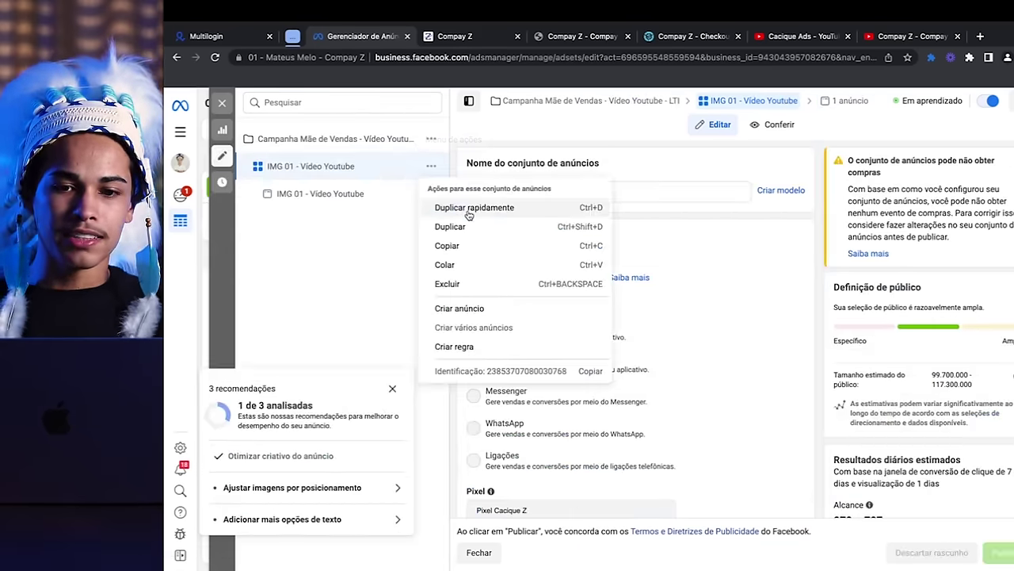
pyautogui.click(470, 212)
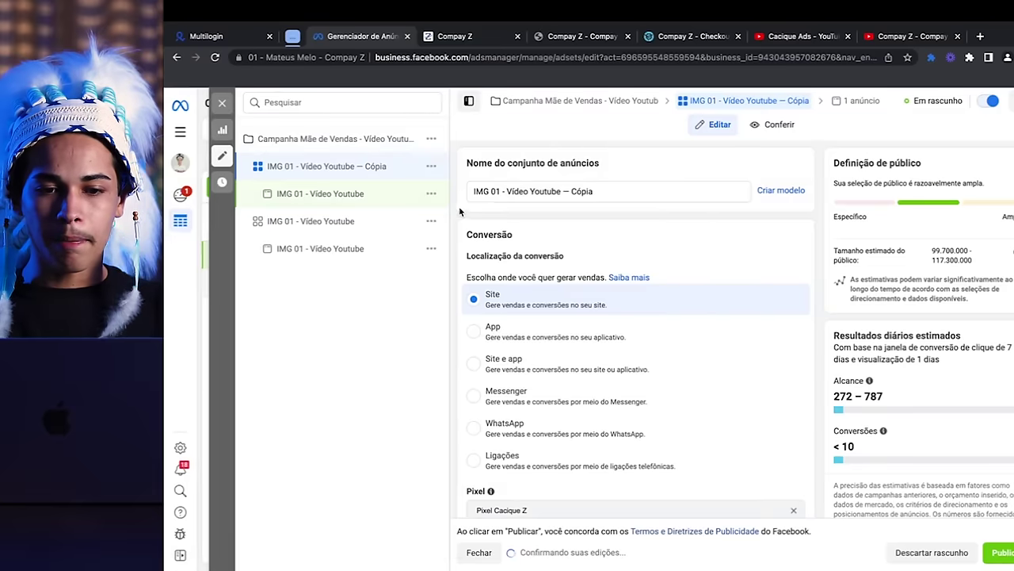
pyautogui.click(356, 194)
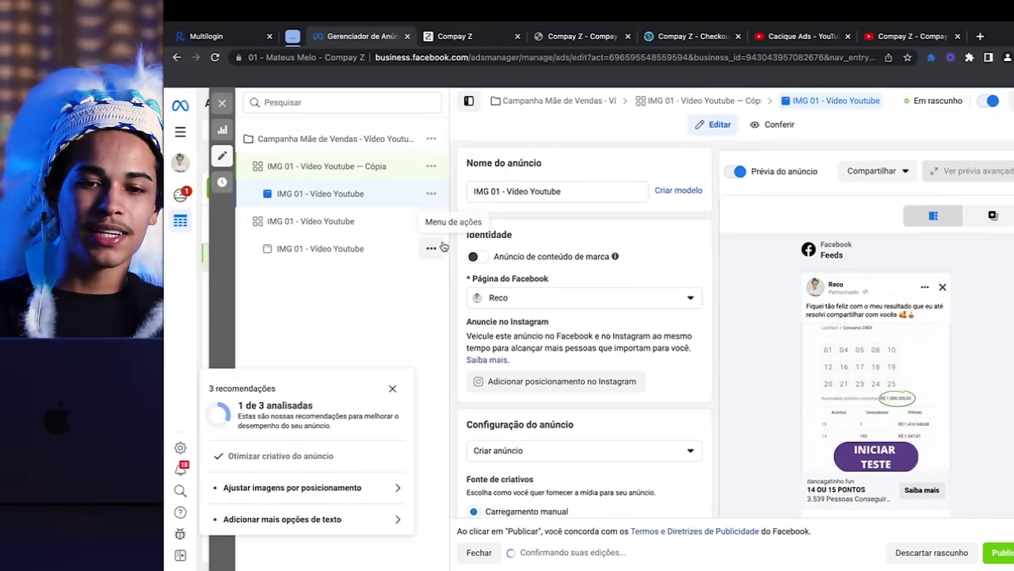
pyautogui.scroll(-10, 504, 323)
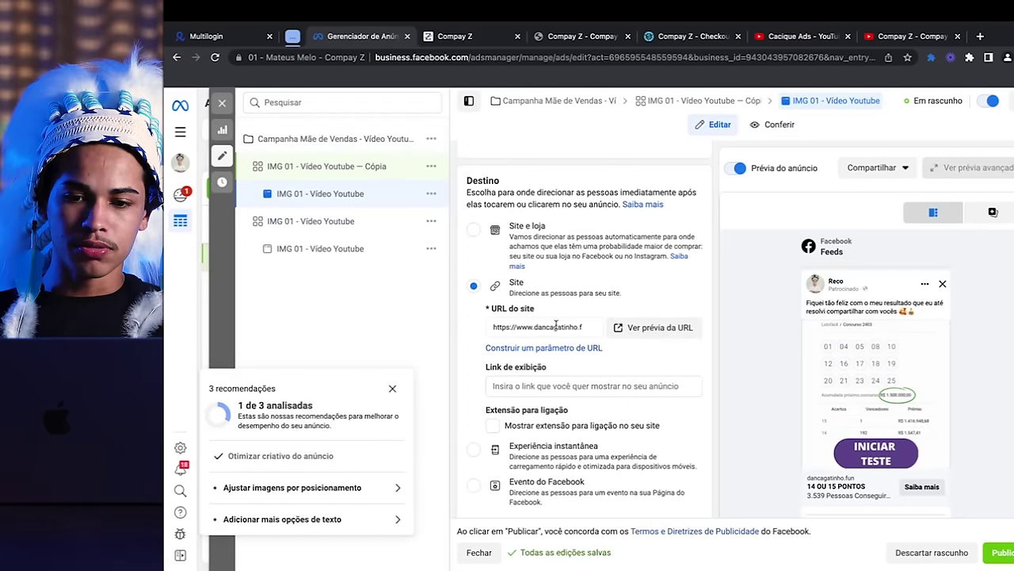
pyautogui.tripleClick(556, 325)
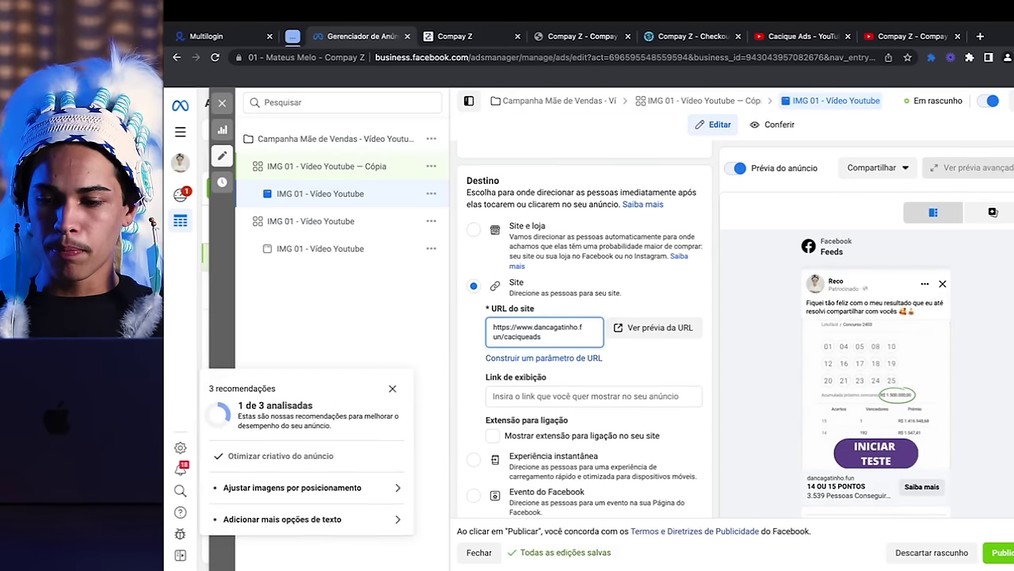
pyautogui.click(997, 552)
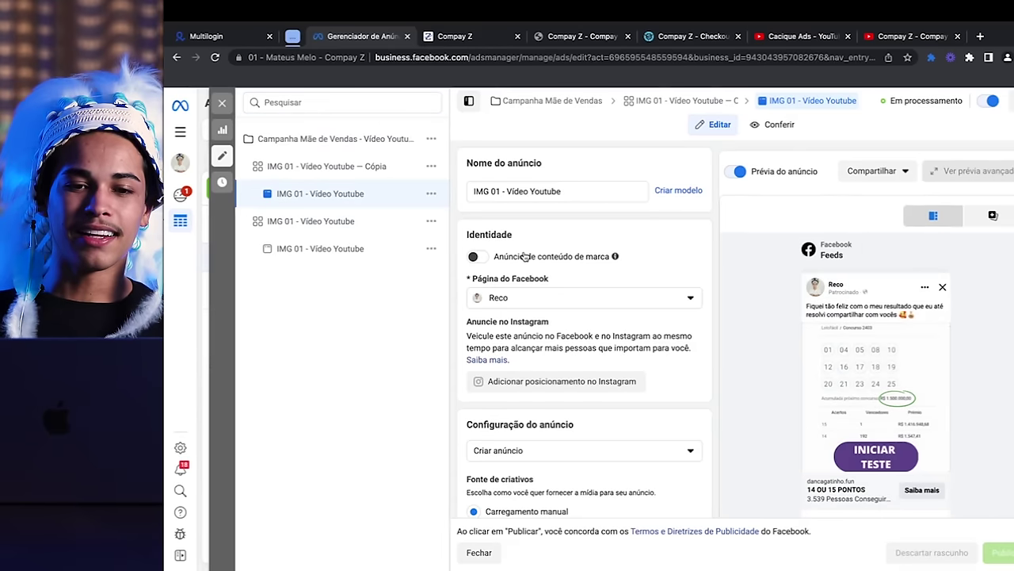
# Close the ad editor and return to the campaign overview
pyautogui.click(222, 105)
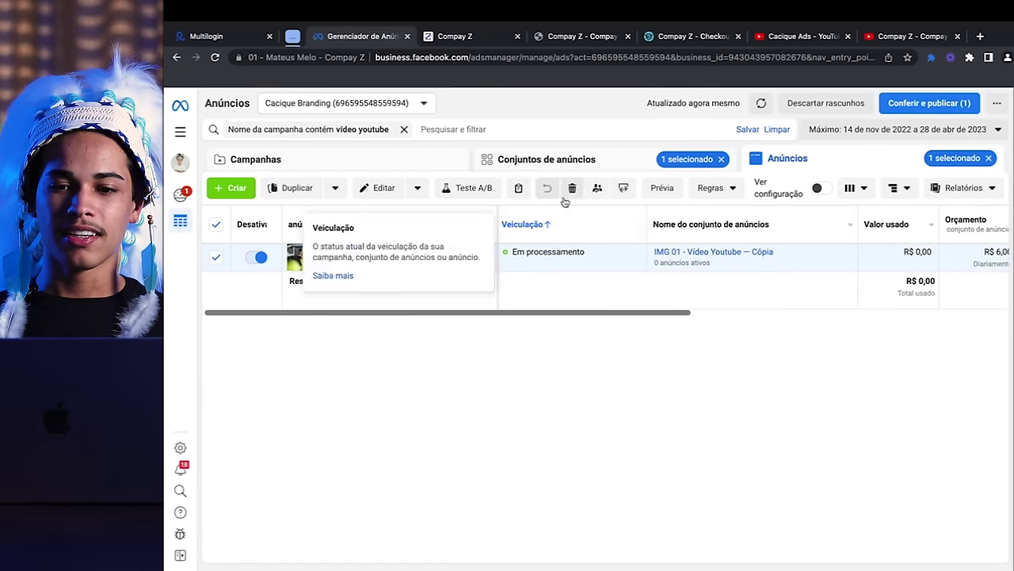
pyautogui.click(642, 152)
pyautogui.click(405, 157)
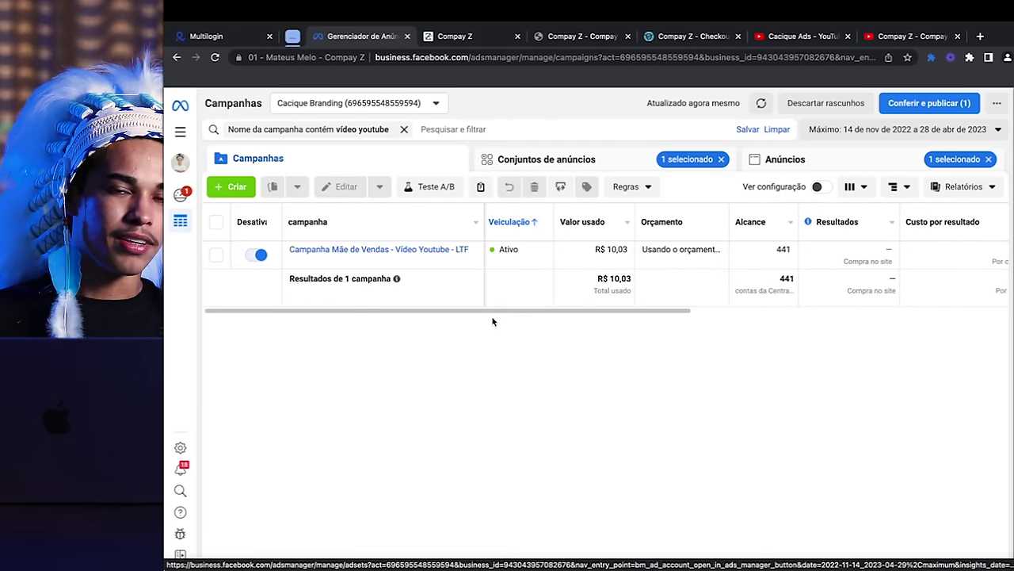